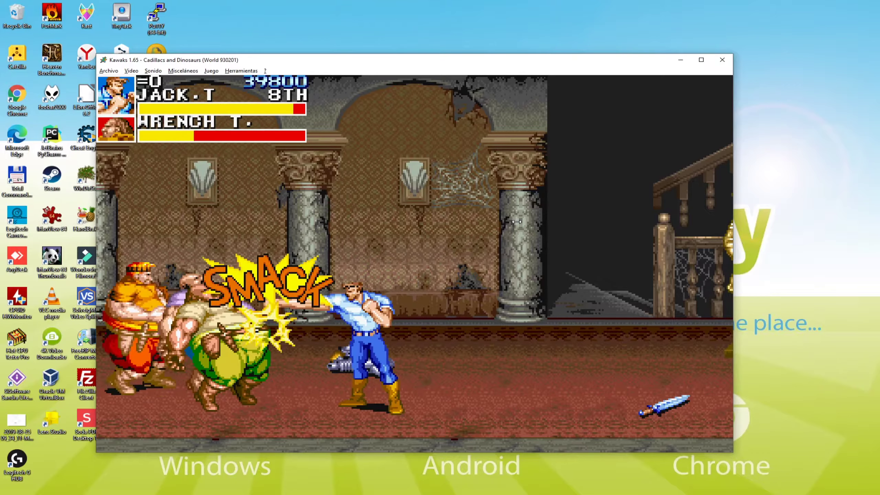
# Fight Wrench T. in Cadillacs and Dinosaurs with Jack's attacks and pick up the Uzi from the floor
pyautogui.press('a')
# Advance Jack along the hall to the staircase and attack the next enemy
pyautogui.press('Left')
pyautogui.press('a')
pyautogui.press('Right')
pyautogui.press('Right')
pyautogui.press('Up')
pyautogui.press('a')
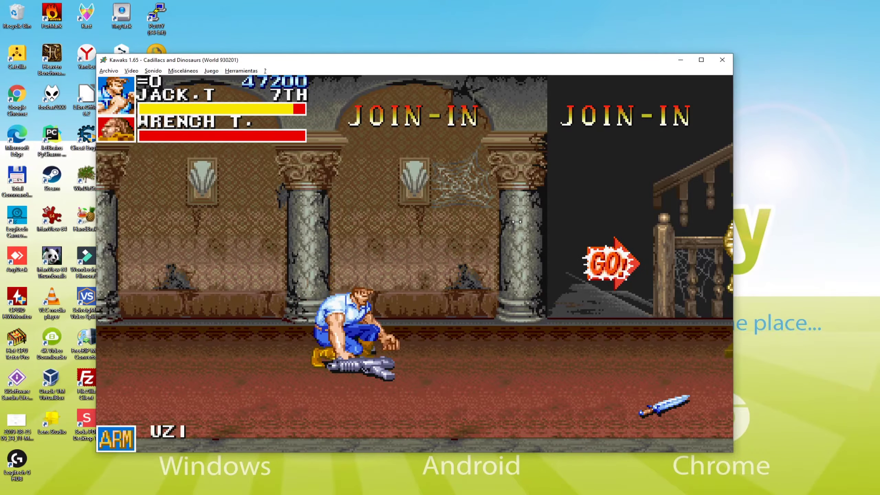
pyautogui.press('Right')
pyautogui.press('a')
pyautogui.press('Right')
pyautogui.press('Left')
pyautogui.press('a')
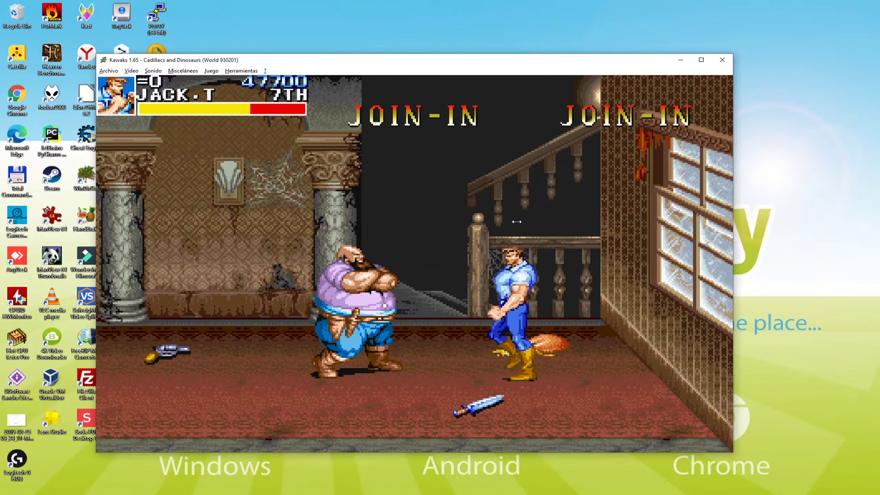
pyautogui.press('Left')
pyautogui.press('a')
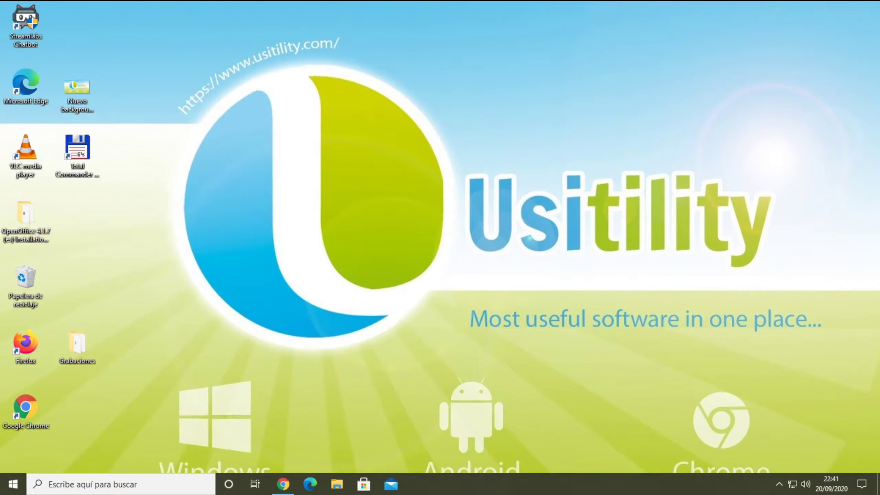
# Switch to Chrome and look through the WinKawaks review and FAQ on usitility.com/es/winkawaks
pyautogui.click(283, 484)
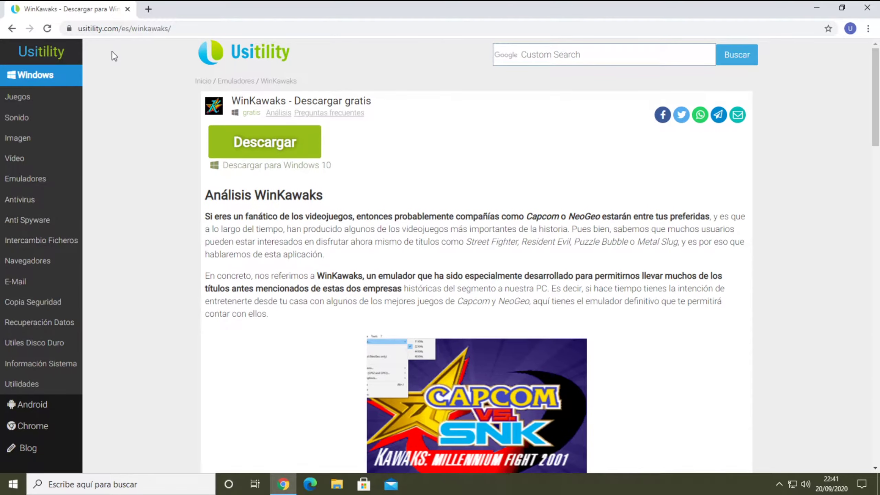
pyautogui.scroll(-5, 181, 104)
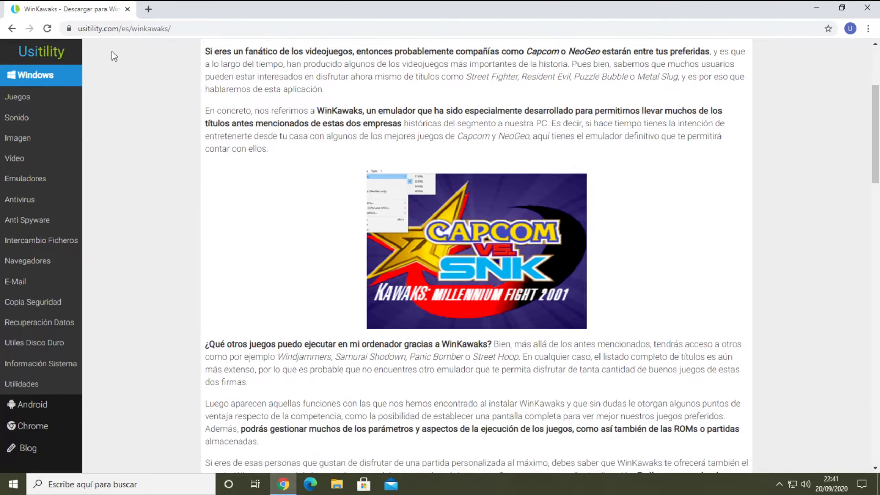
pyautogui.scroll(-10, 115, 56)
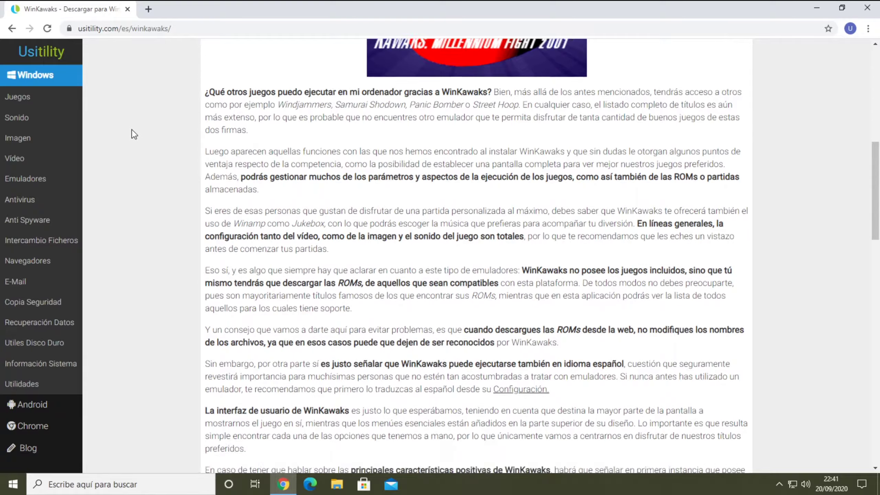
pyautogui.scroll(-12, 143, 141)
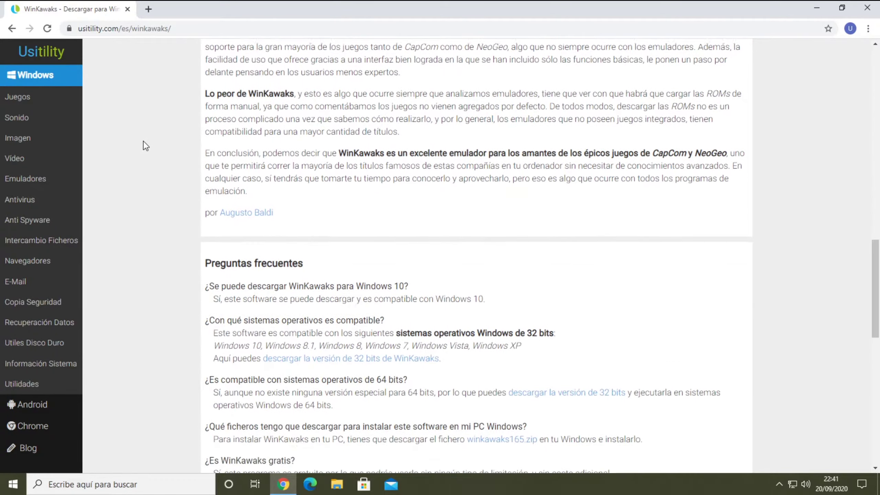
pyautogui.scroll(20, 143, 141)
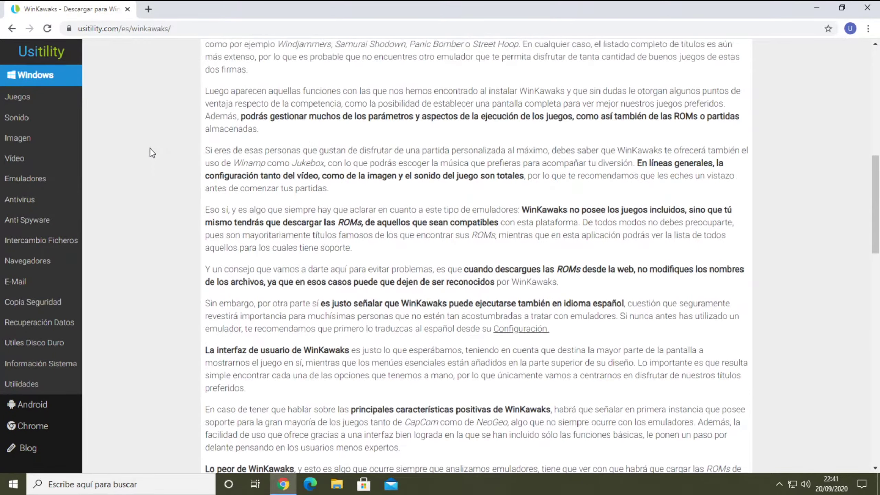
pyautogui.scroll(7, 150, 148)
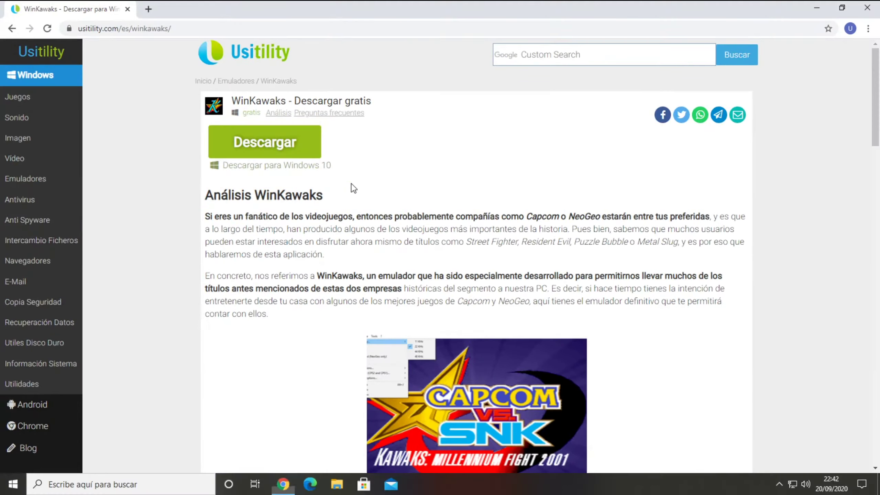
# Download winkawaks165.zip for Windows 10 from the WinKawaks page
pyautogui.click(287, 152)
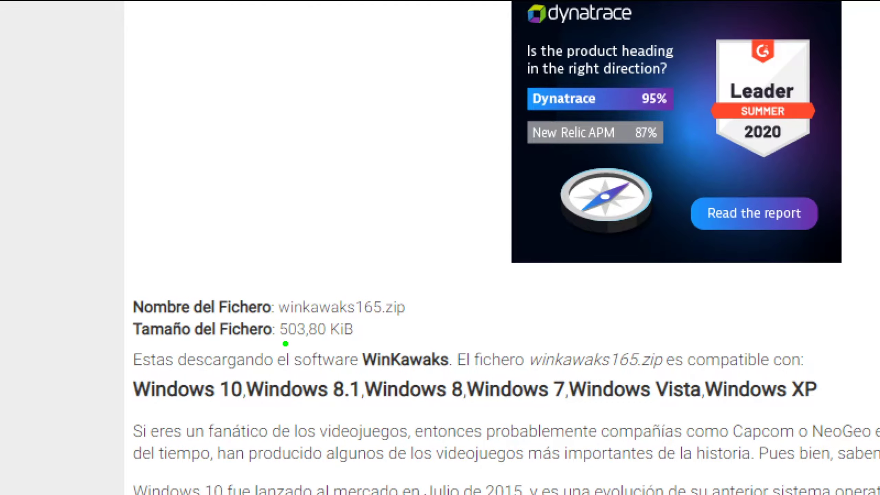
pyautogui.moveTo(285, 343); pyautogui.dragTo(343, 343)
pyautogui.moveTo(347, 314); pyautogui.dragTo(397, 314)
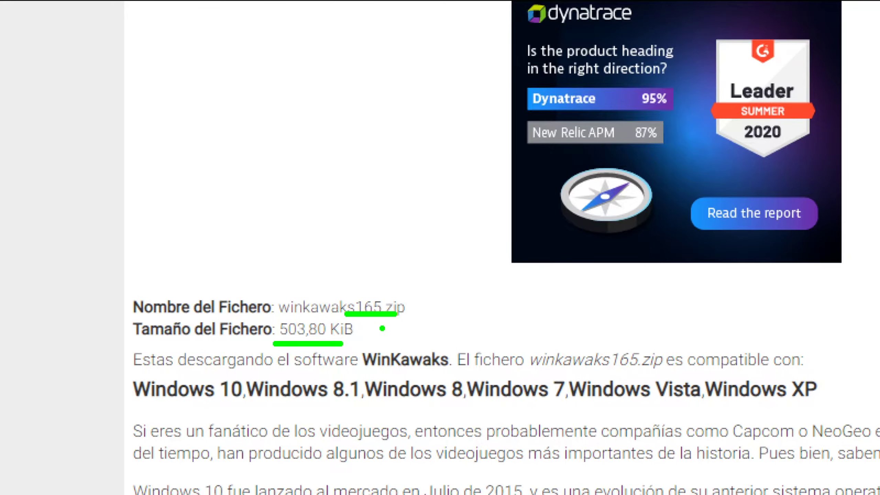
pyautogui.press('Escape')
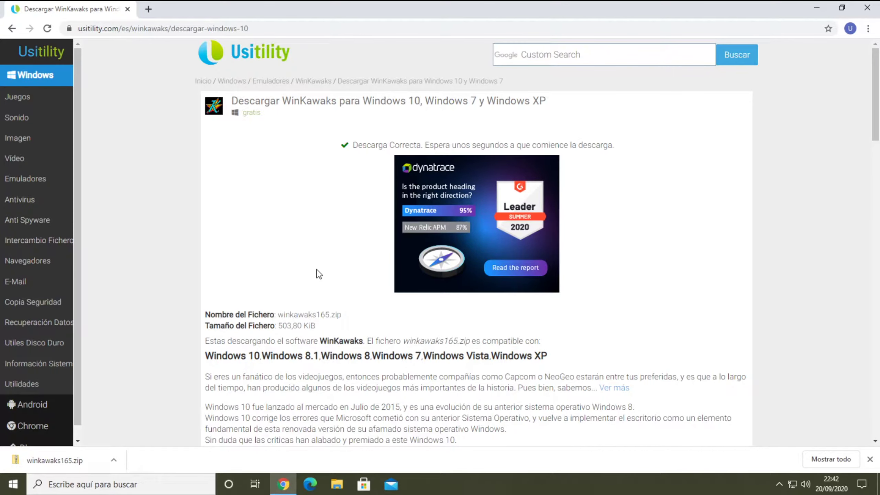
# Switch to File Explorer, locate the winkawaks165 archive in Descargas, and minimize the browser
pyautogui.click(337, 484)
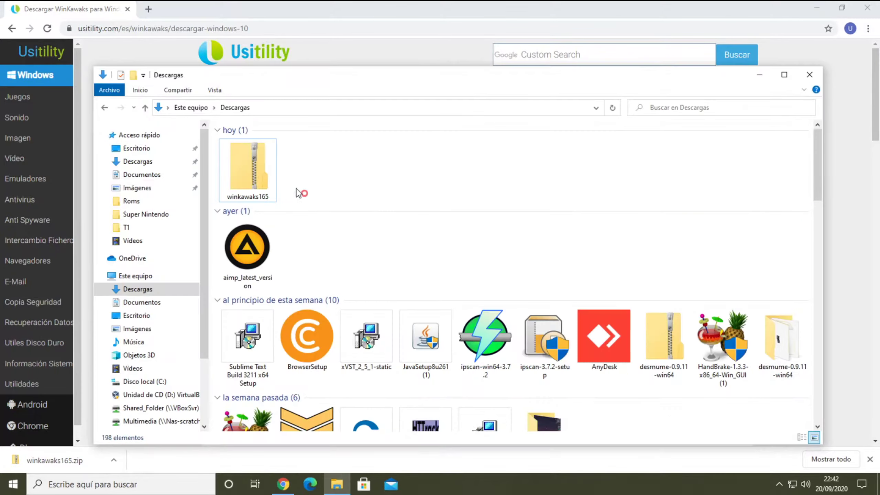
pyautogui.hotkey('ctrl', '1')
pyautogui.click(221, 141)
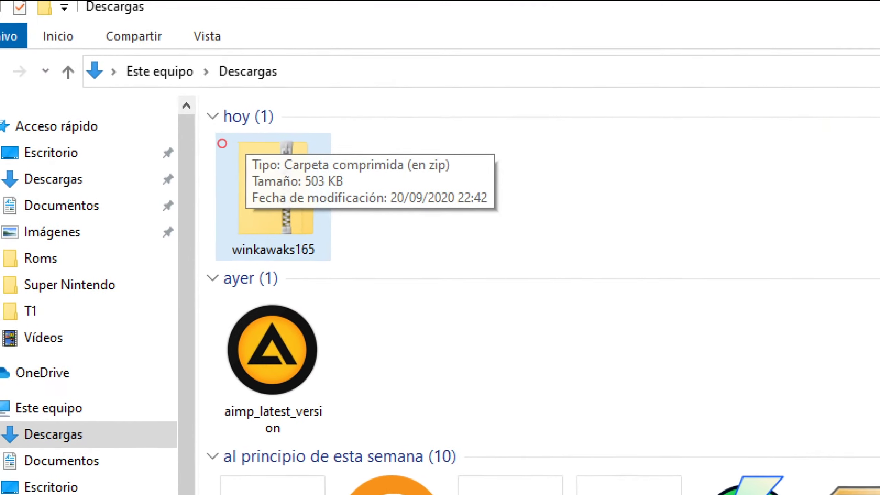
pyautogui.moveTo(203, 134); pyautogui.dragTo(397, 271)
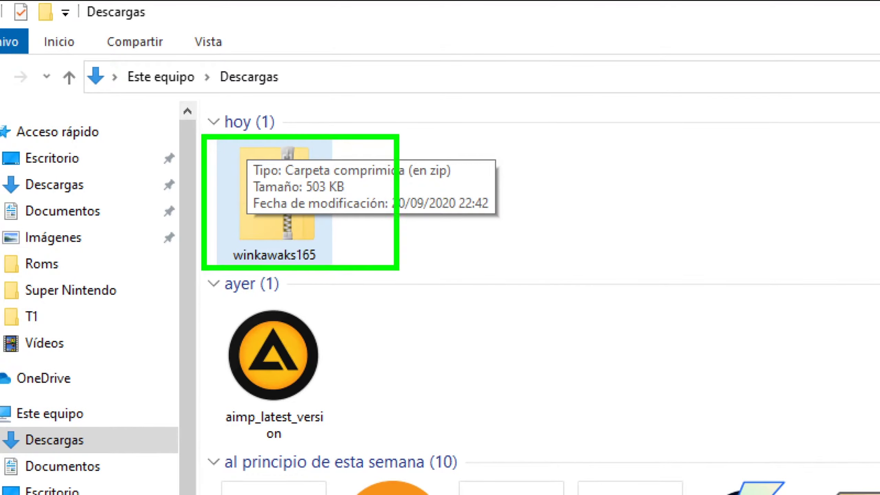
pyautogui.press('Escape')
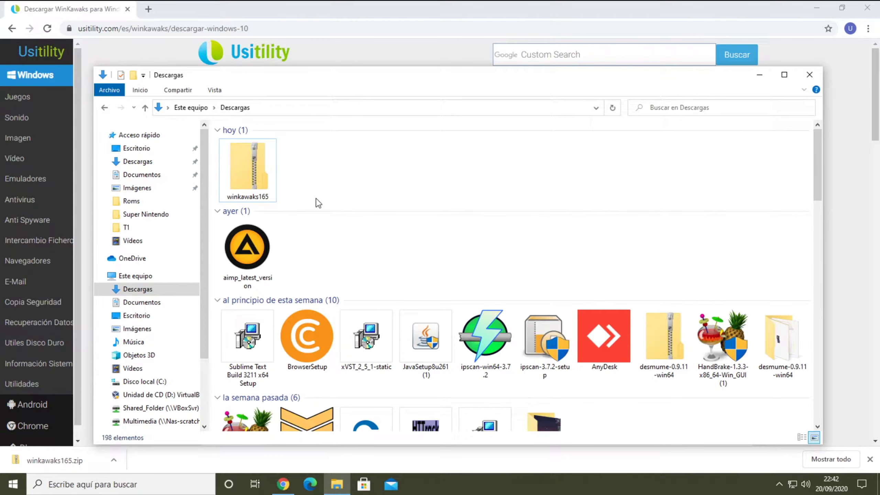
pyautogui.click(817, 8)
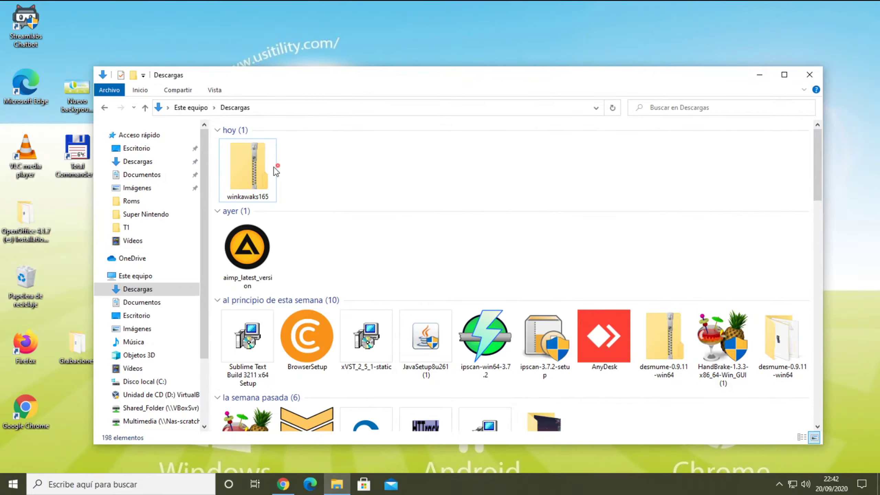
# Extract the winkawaks165 archive with 7-Zip into its own winkawaks165 folder and open that folder
pyautogui.rightClick(248, 171)
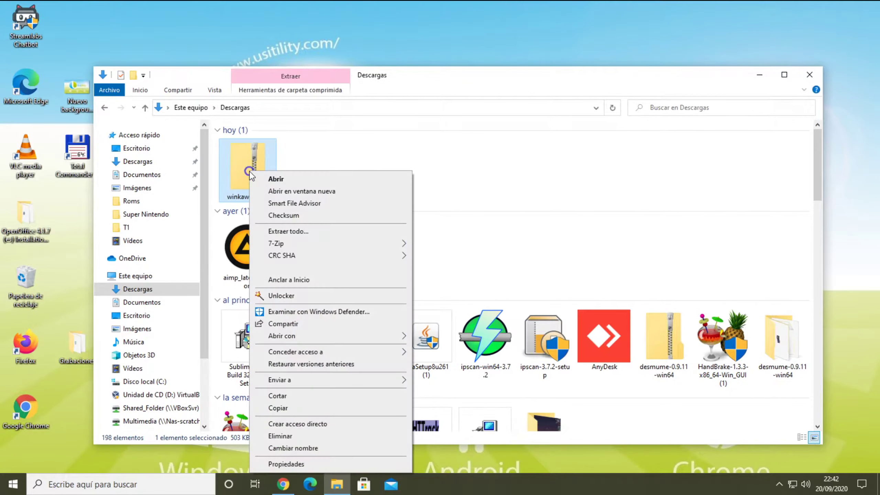
pyautogui.moveTo(284, 243)
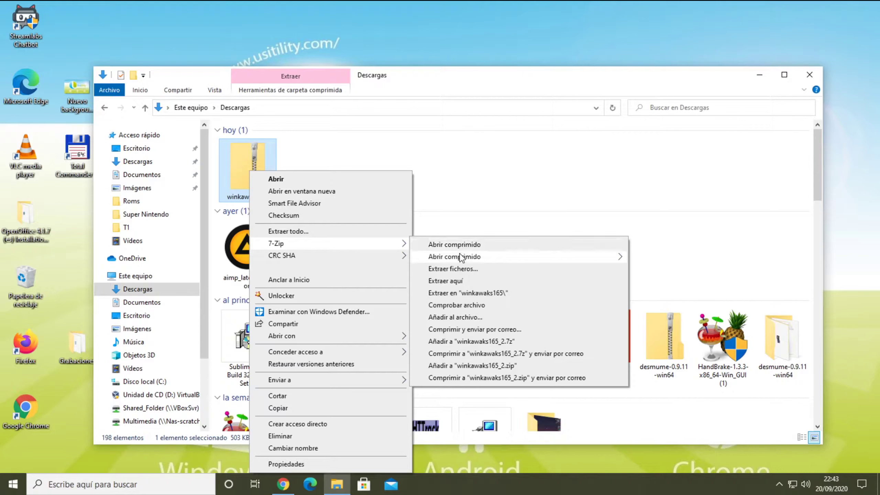
pyautogui.moveTo(464, 257)
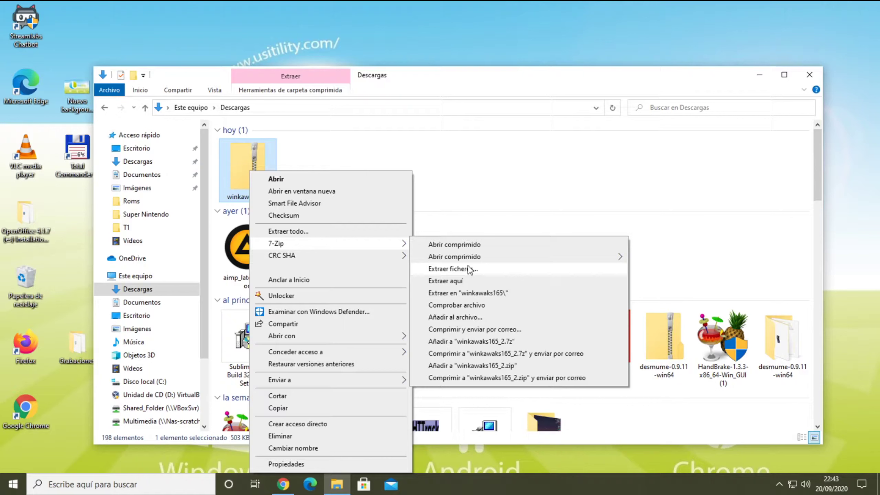
pyautogui.click(456, 296)
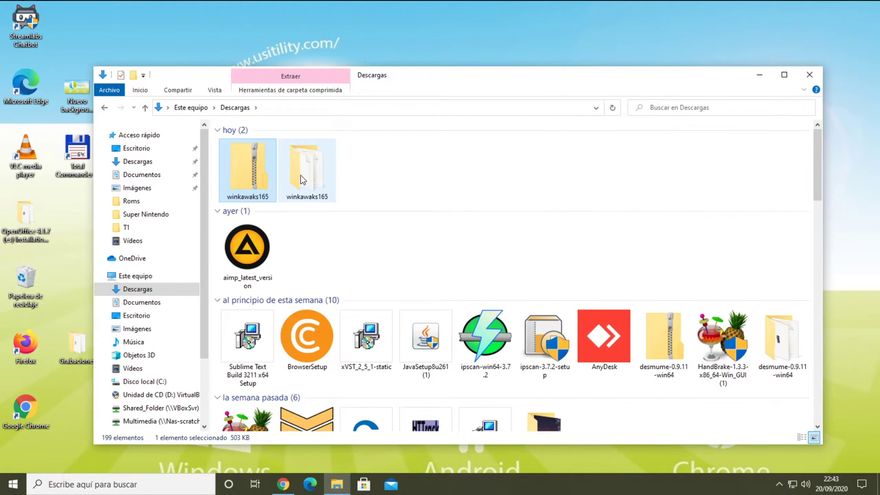
pyautogui.doubleClick(303, 179)
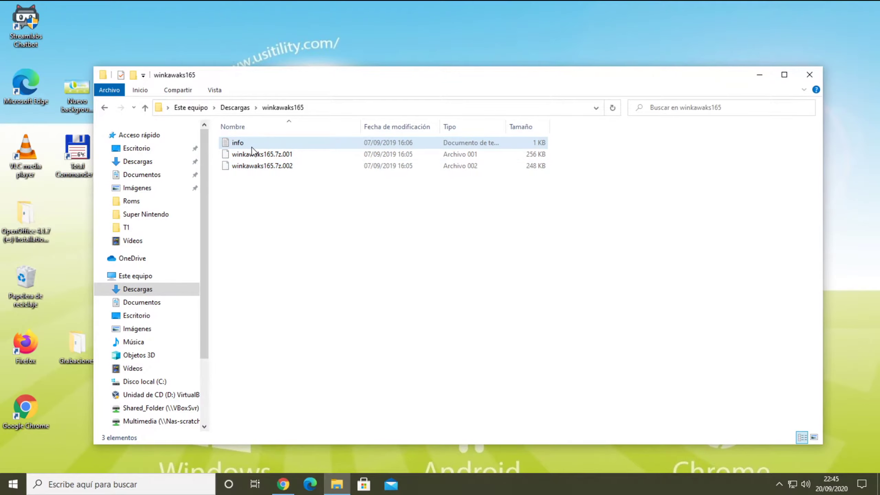
# Read the decompression instructions in the info text file and close it
pyautogui.doubleClick(247, 142)
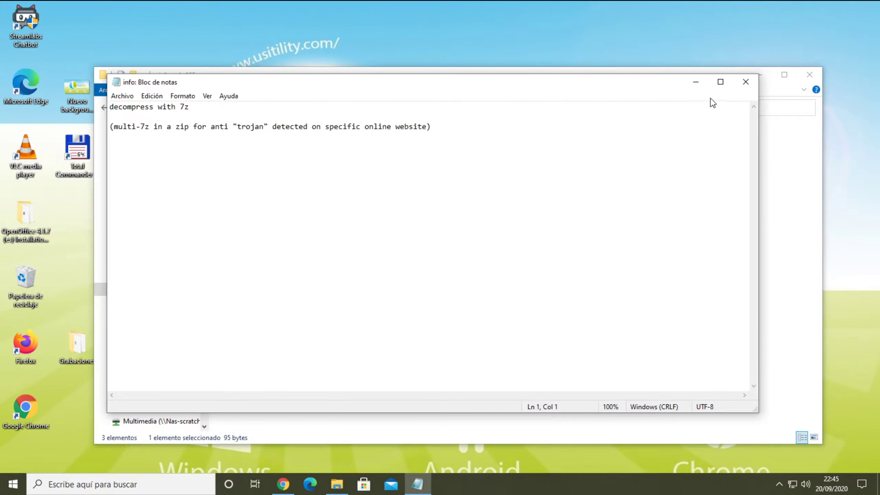
pyautogui.click(744, 88)
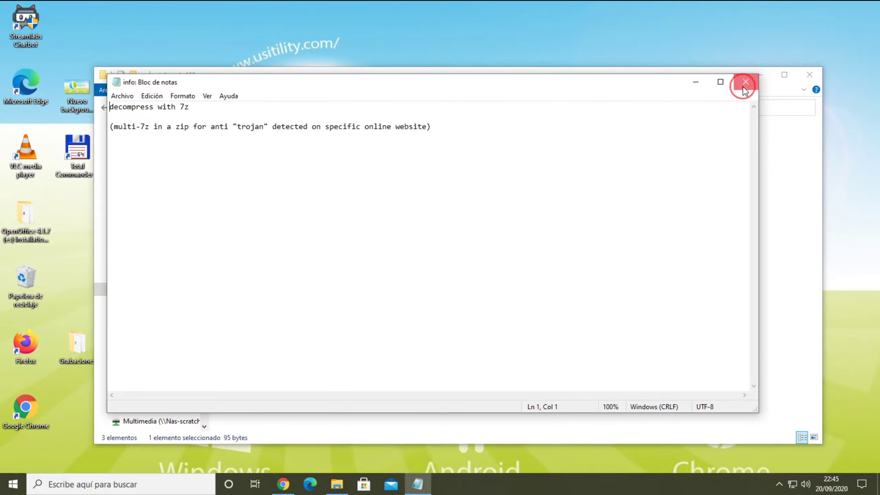
# Extract winkawaks165.7z.001 with 7-Zip into a winkawaks165 subfolder and open that subfolder
pyautogui.rightClick(275, 154)
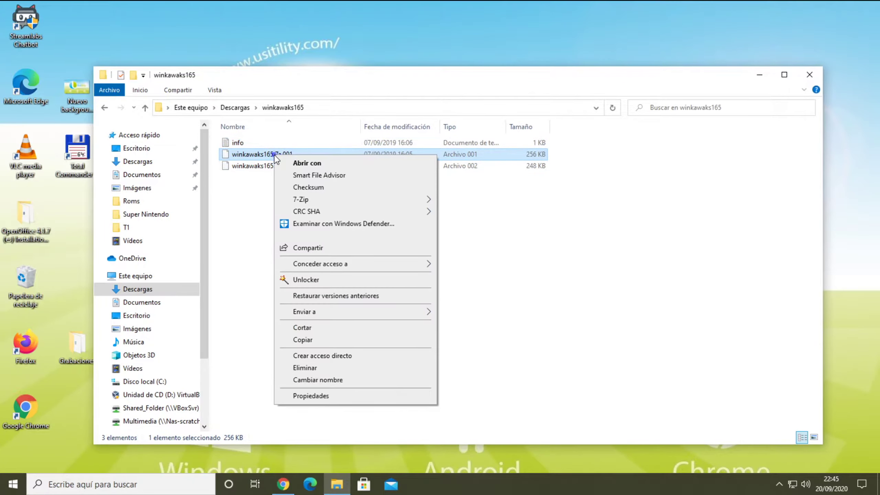
pyautogui.click(314, 198)
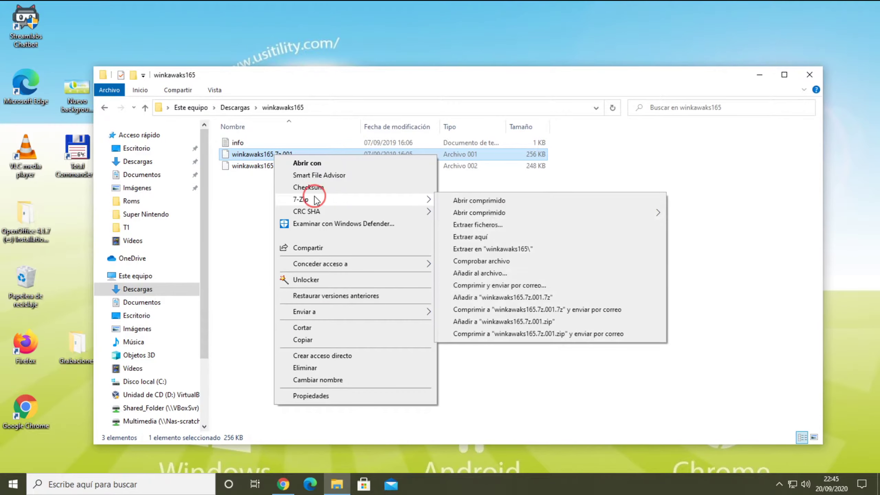
pyautogui.click(508, 249)
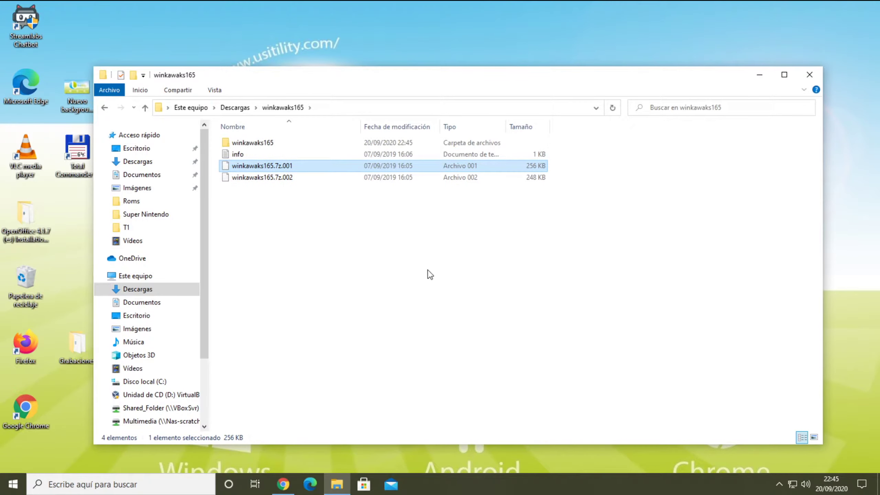
pyautogui.click(256, 146)
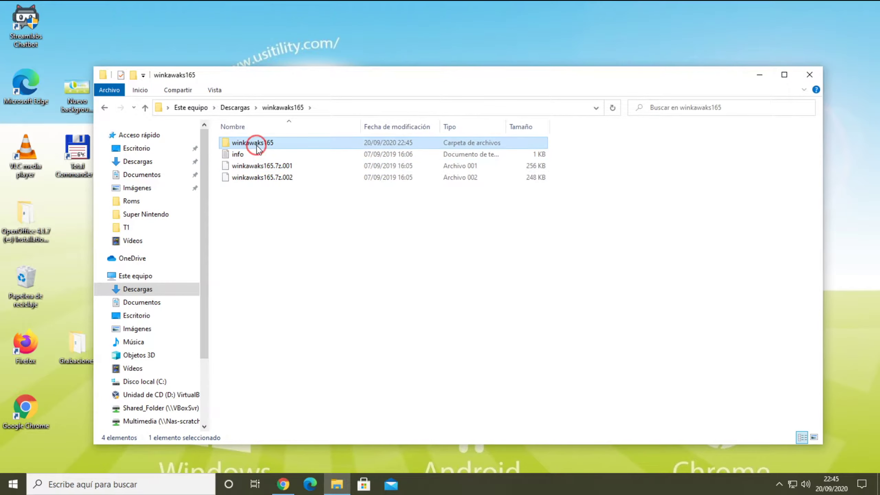
pyautogui.doubleClick(256, 146)
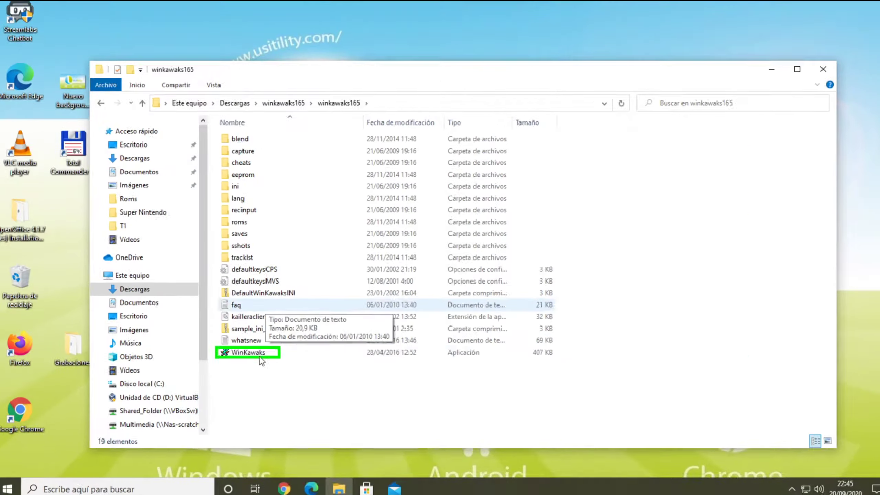
# Check the file type of the WinKawaks file in its properties and close the dialog
pyautogui.rightClick(231, 395)
pyautogui.click(277, 339)
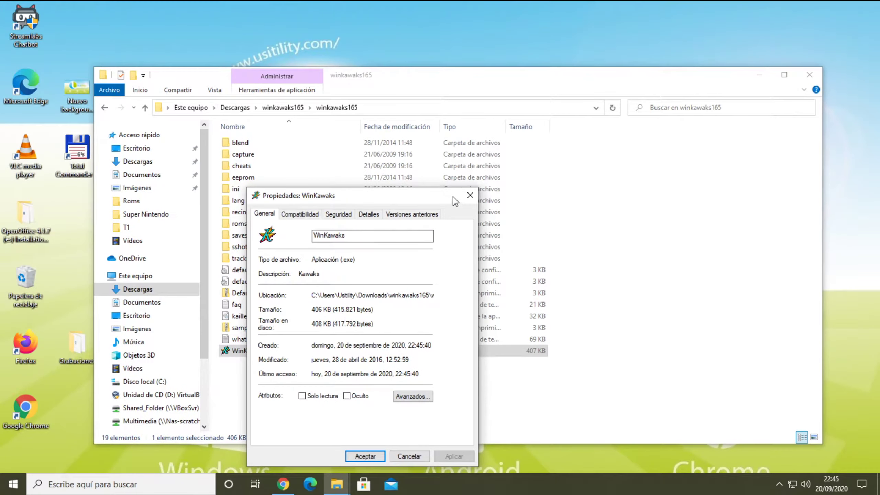
pyautogui.click(466, 195)
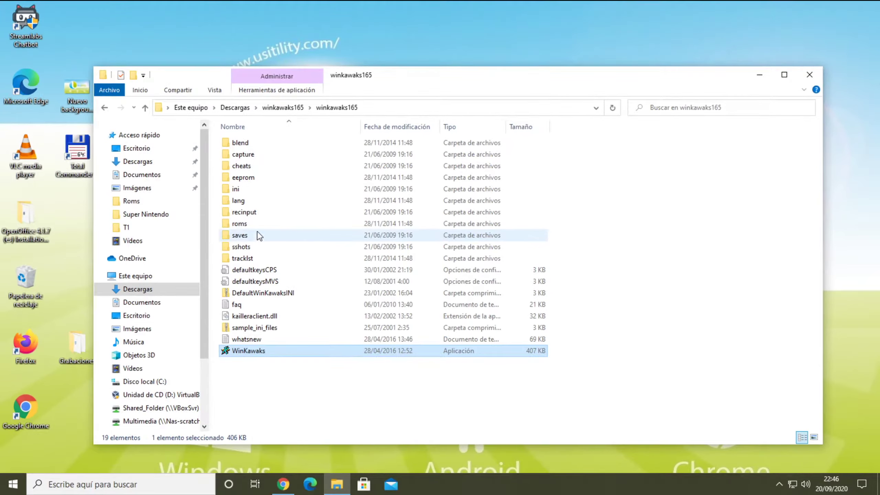
# Inspect the neogeo, cps2 and cps1 subfolders of the roms folder and return to the inner winkawaks165 folder
pyautogui.doubleClick(246, 226)
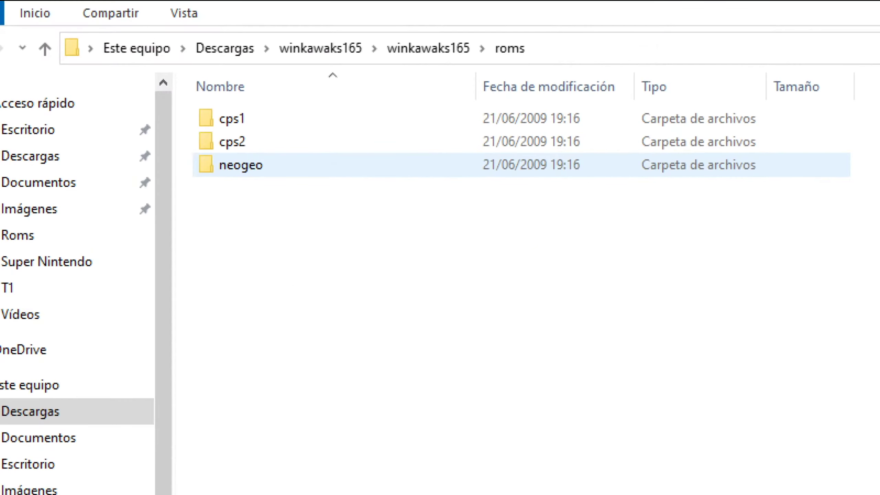
pyautogui.doubleClick(241, 165)
pyautogui.press('BackSpace')
pyautogui.doubleClick(243, 142)
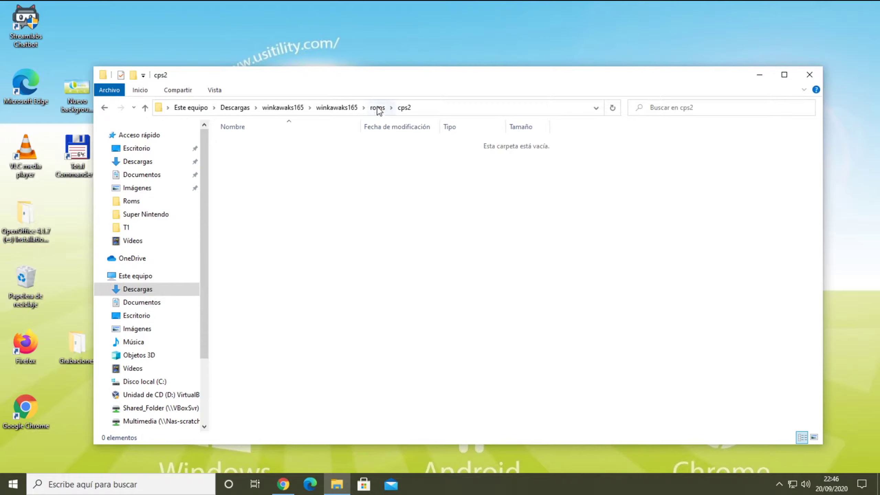
pyautogui.click(378, 108)
pyautogui.doubleClick(257, 142)
pyautogui.click(378, 108)
pyautogui.click(338, 108)
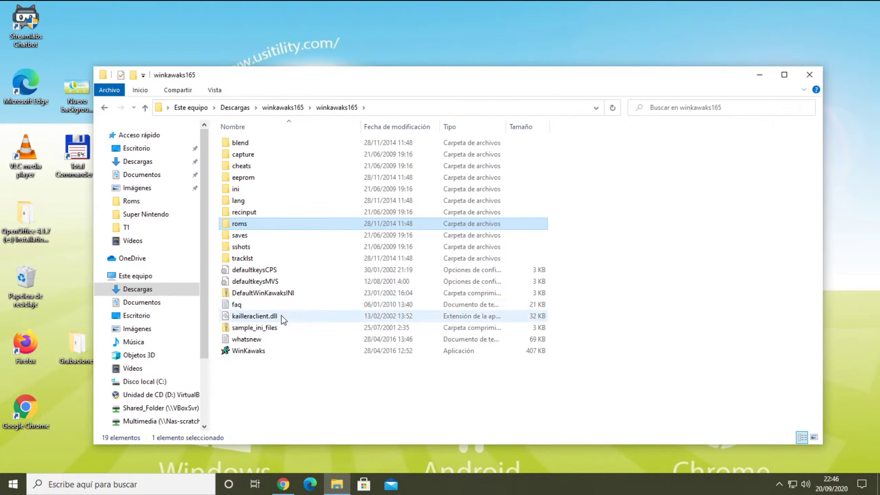
# Launch WinKawaks, accept both first-run messages about automatic video detection and reposition the emulator window
pyautogui.doubleClick(248, 350)
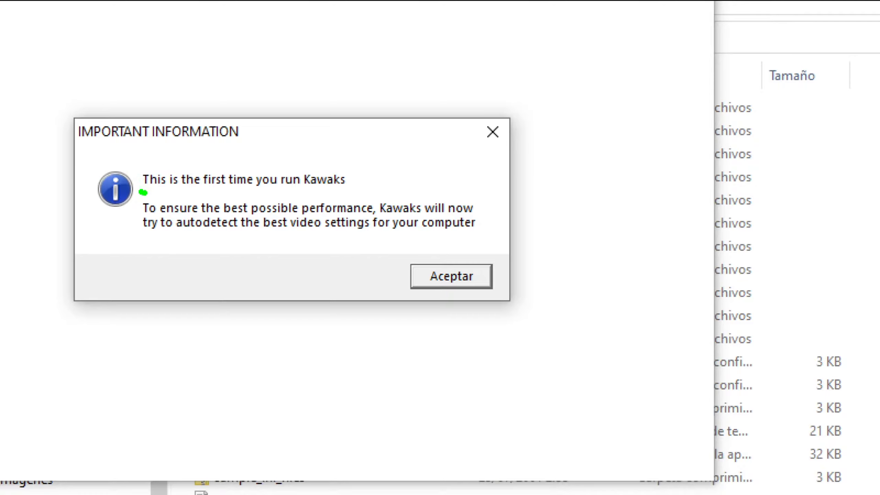
pyautogui.moveTo(143, 193); pyautogui.dragTo(472, 192)
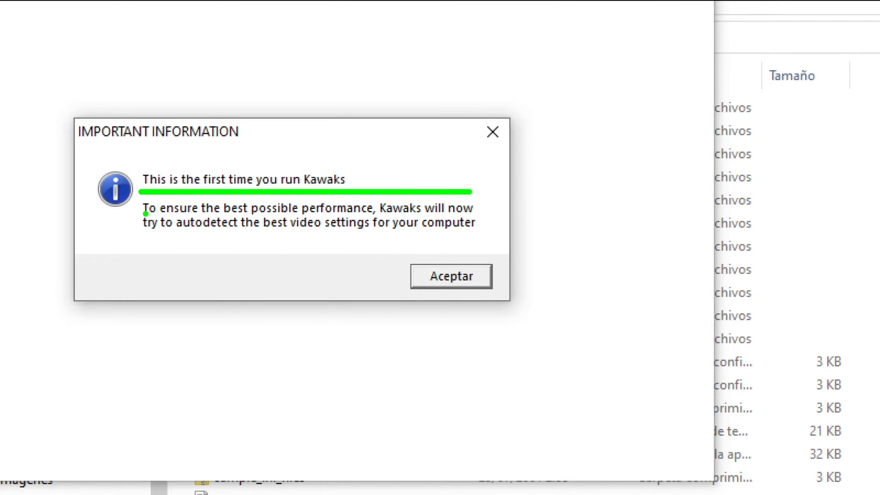
pyautogui.moveTo(173, 235); pyautogui.dragTo(377, 235)
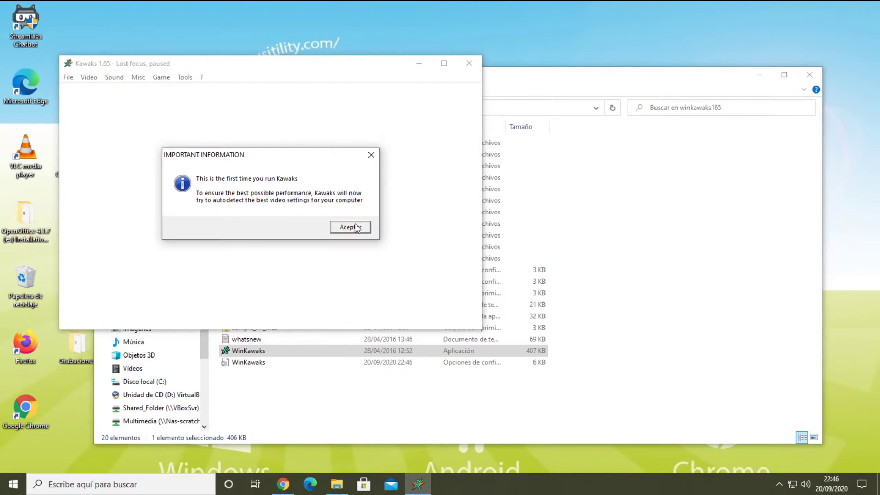
pyautogui.click(451, 276)
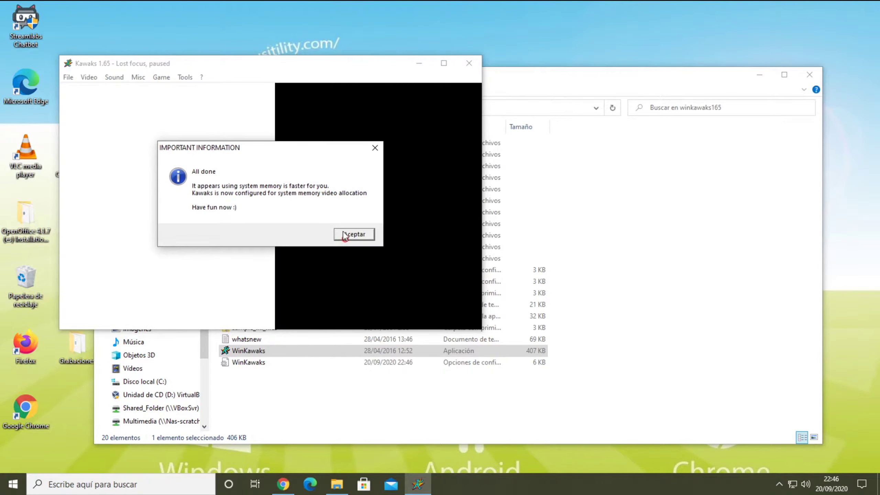
pyautogui.click(251, 209)
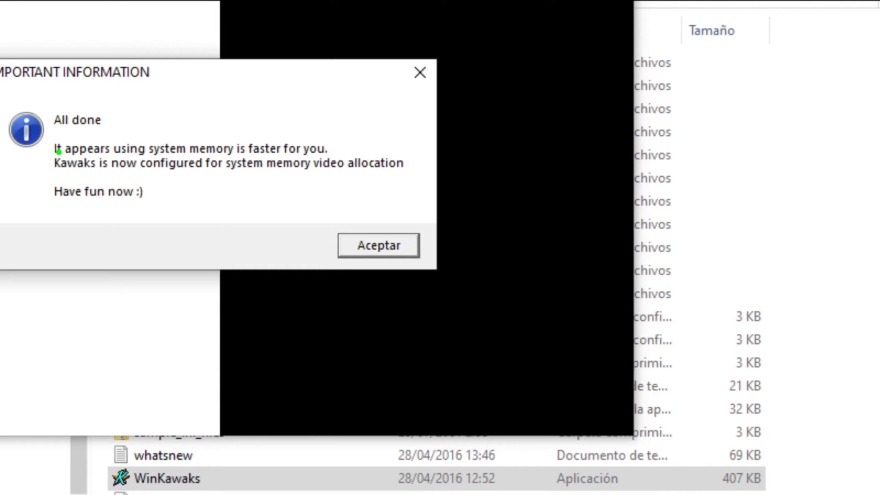
pyautogui.moveTo(186, 177); pyautogui.dragTo(230, 177)
pyautogui.moveTo(193, 217); pyautogui.dragTo(251, 216)
pyautogui.moveTo(169, 209); pyautogui.dragTo(182, 210)
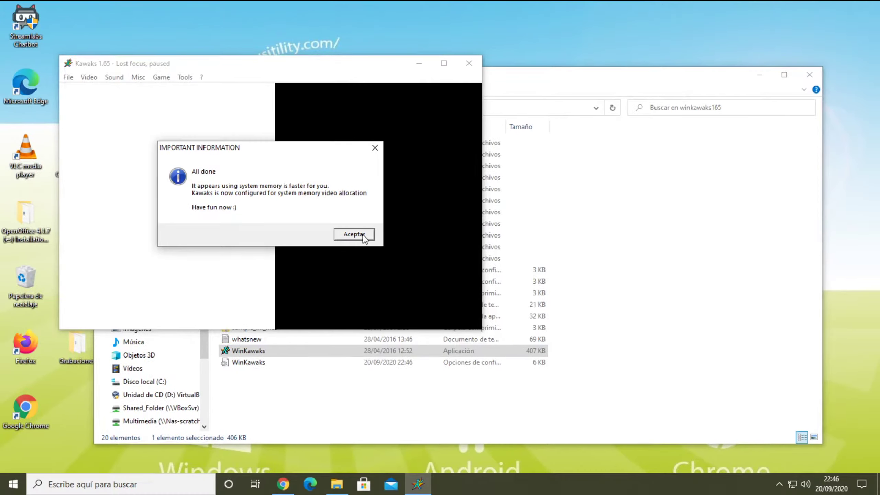
pyautogui.click(379, 246)
pyautogui.moveTo(206, 68); pyautogui.dragTo(358, 132)
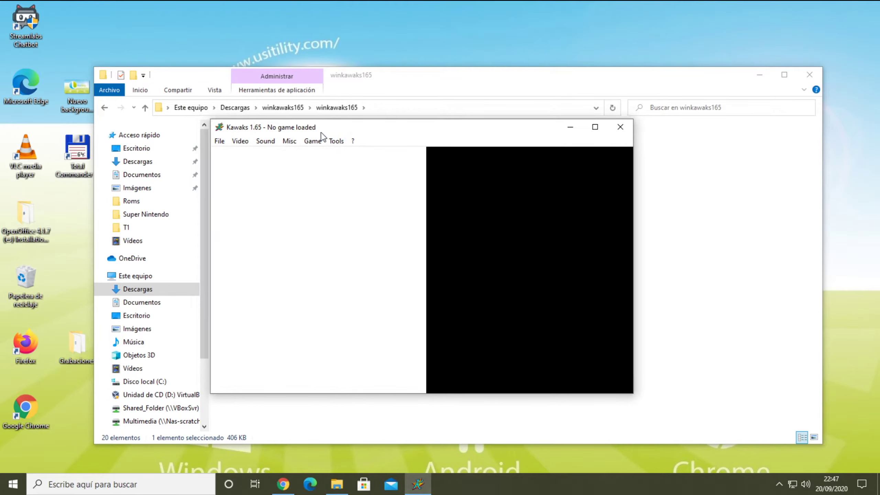
pyautogui.click(301, 130)
# Browse the emulator's load-game list with the Only Available, Only Missing and All filters and close it without choosing a game
pyautogui.click(142, 150)
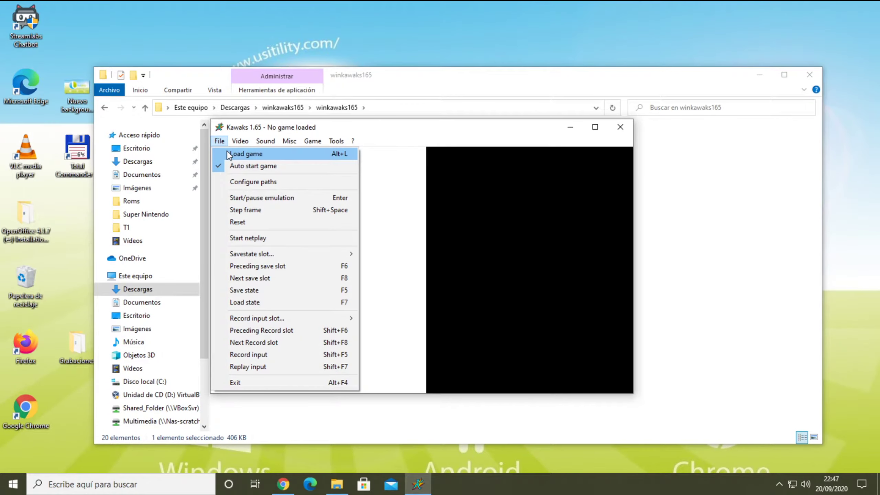
pyautogui.click(245, 153)
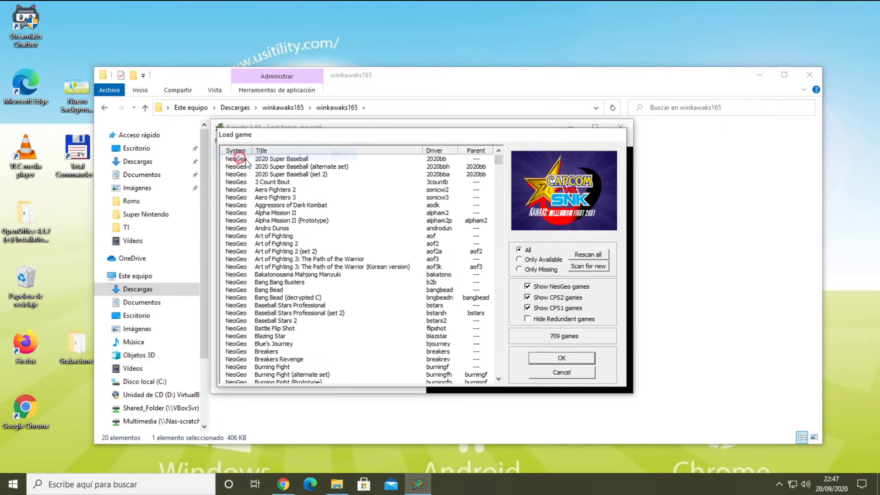
pyautogui.moveTo(498, 161)
pyautogui.mouseDown()
pyautogui.moveTo(496, 396)
pyautogui.moveTo(478, 166)
pyautogui.moveTo(478, 365)
pyautogui.moveTo(486, 157)
pyautogui.mouseUp()
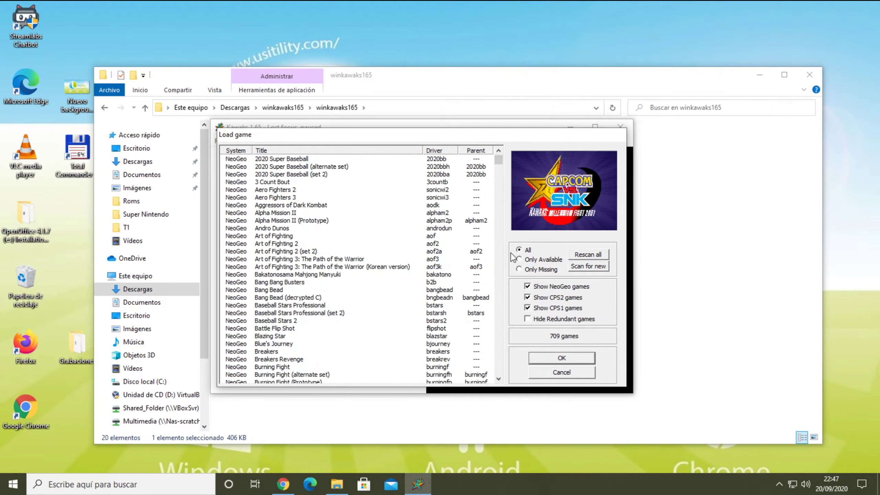
pyautogui.moveTo(513, 237); pyautogui.dragTo(515, 246)
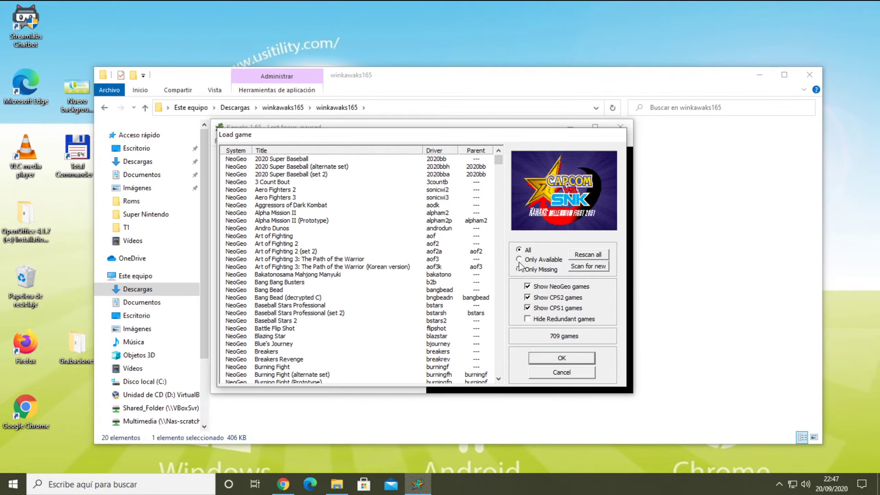
pyautogui.click(520, 260)
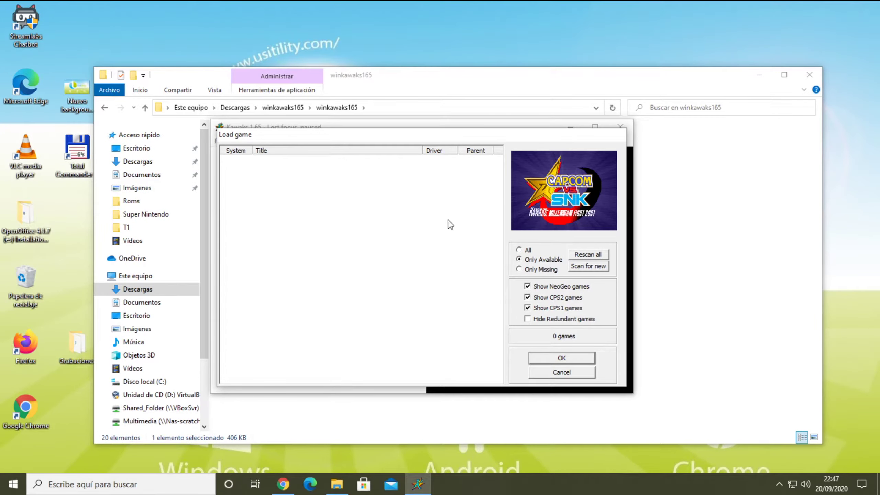
pyautogui.click(519, 270)
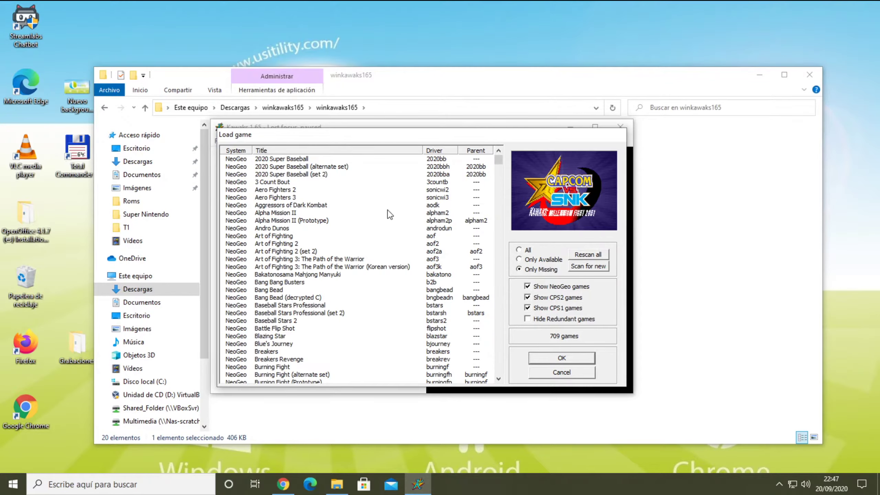
pyautogui.moveTo(498, 288); pyautogui.dragTo(499, 180)
pyautogui.click(519, 250)
pyautogui.click(570, 359)
pyautogui.click(479, 281)
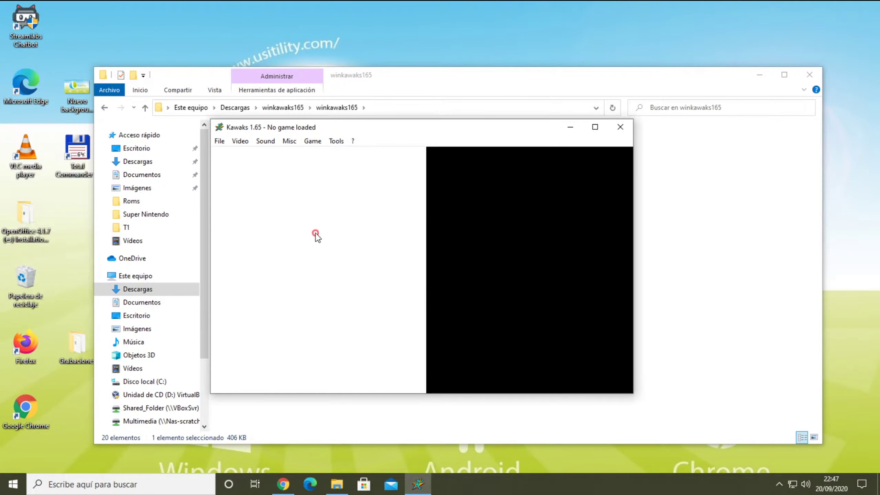
# Check the neogeo subfolder of the roms folder for ROM files, go back to roms and return to the emulator
pyautogui.click(571, 127)
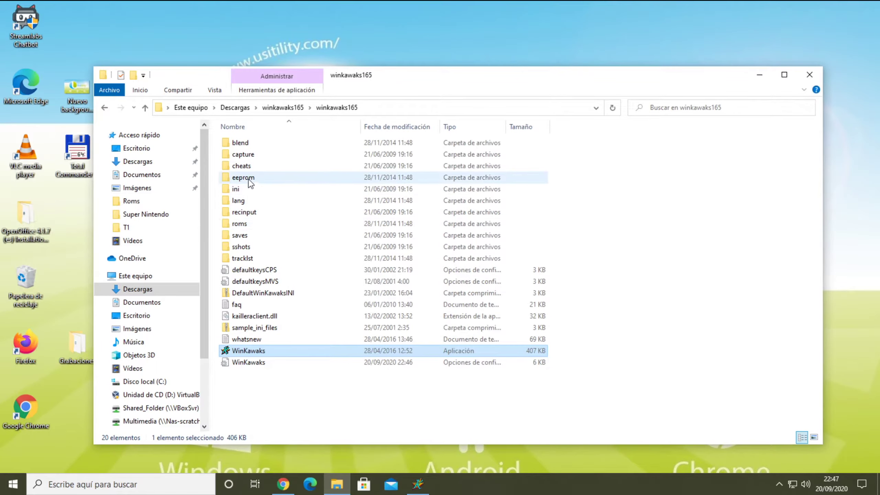
pyautogui.doubleClick(239, 223)
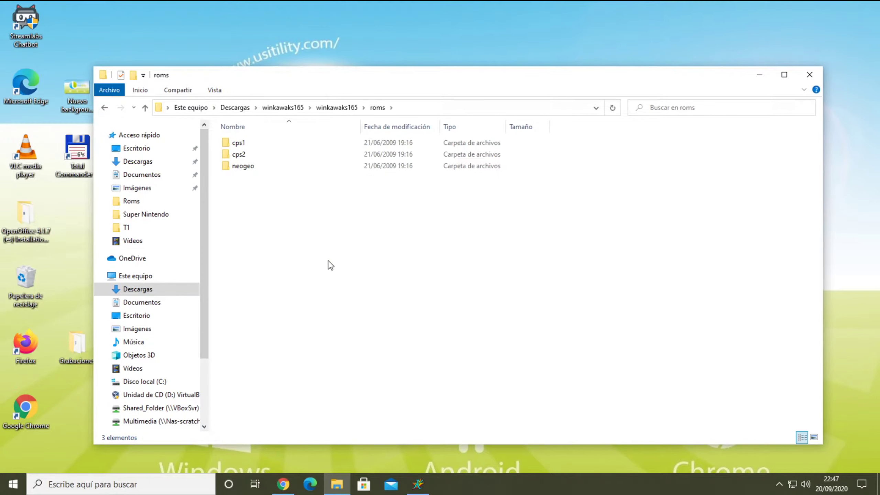
pyautogui.click(246, 166)
pyautogui.doubleClick(251, 167)
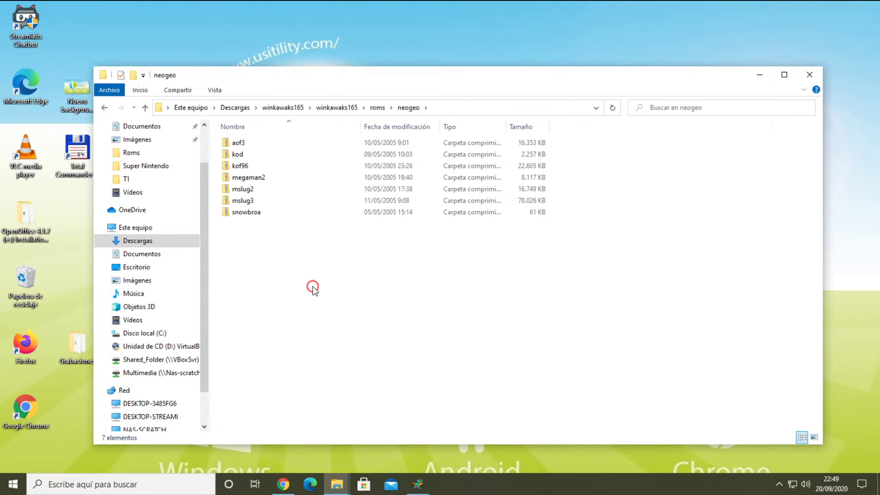
pyautogui.click(377, 108)
pyautogui.click(418, 485)
pyautogui.click(760, 74)
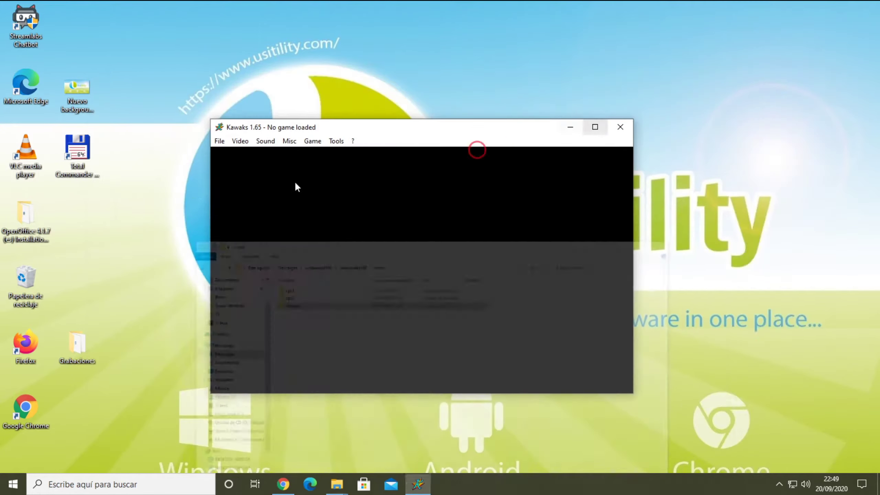
# Scan for new ROMs in the load-game list and restrict it to Only Available games
pyautogui.click(220, 141)
pyautogui.click(228, 154)
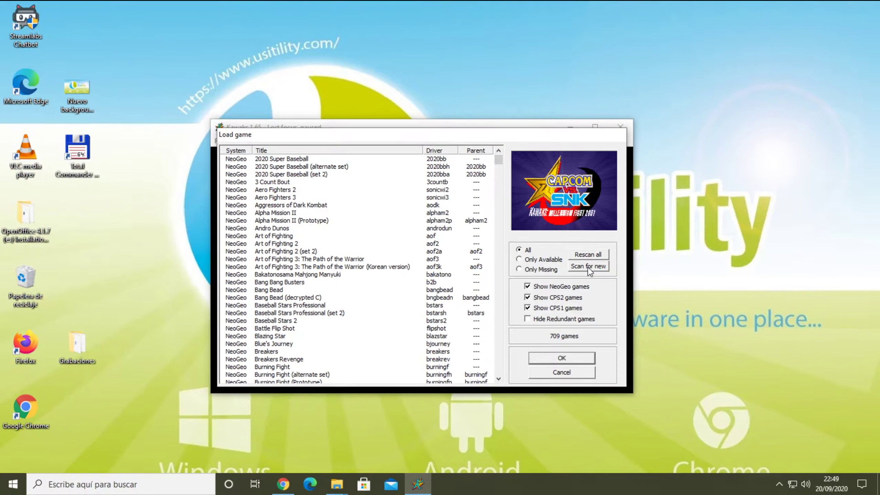
pyautogui.click(588, 267)
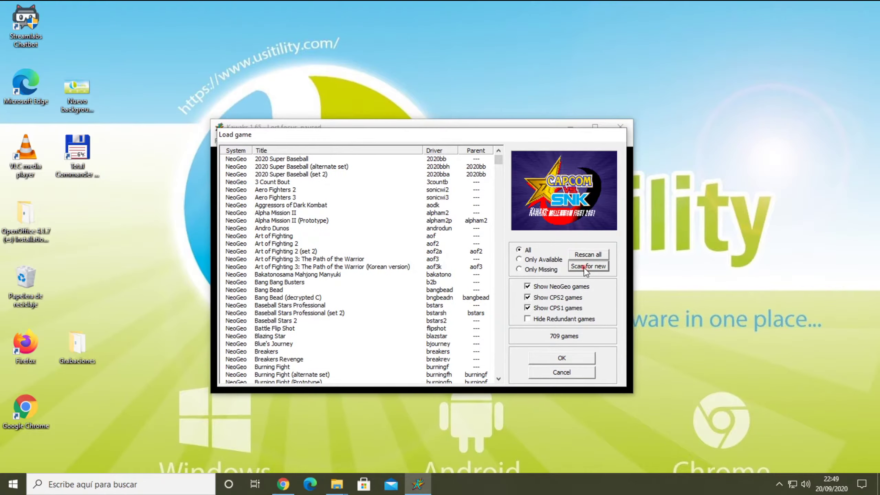
pyautogui.click(519, 259)
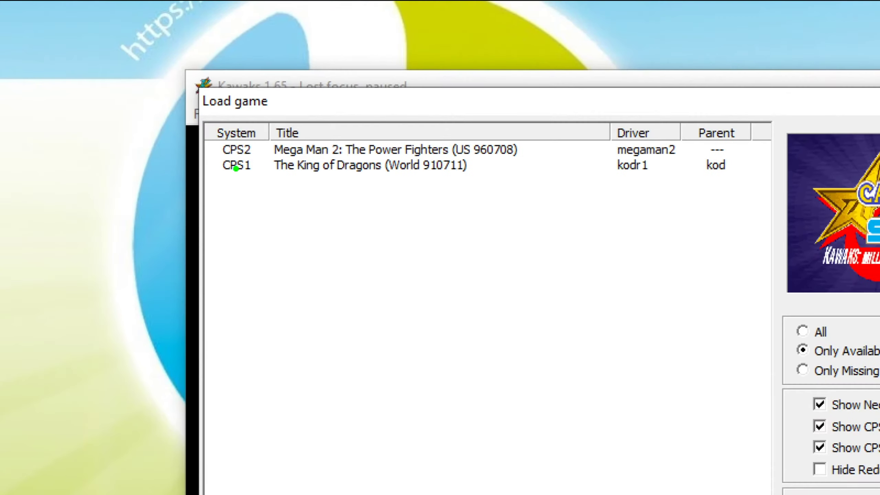
pyautogui.moveTo(217, 185); pyautogui.dragTo(267, 185)
pyautogui.moveTo(223, 152); pyautogui.dragTo(137, 131)
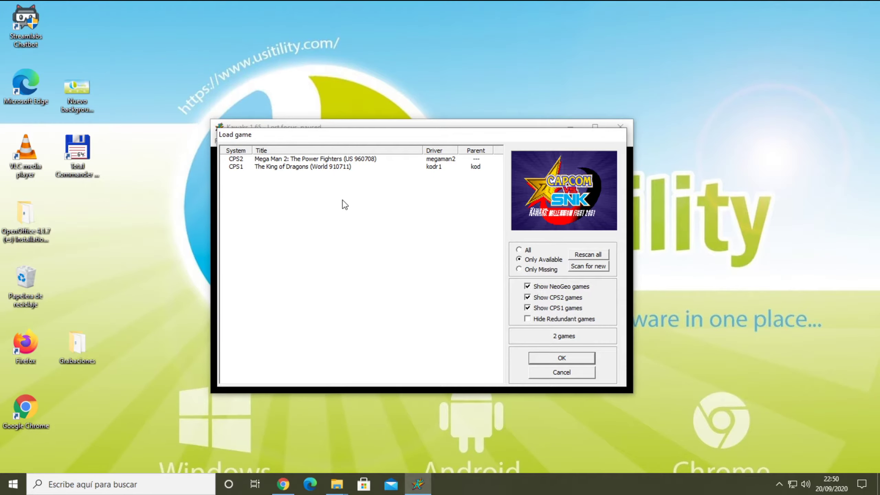
# Load Mega Man 2: The Power Fighters (US 960708), then enlarge and reposition the emulator window
pyautogui.click(285, 167)
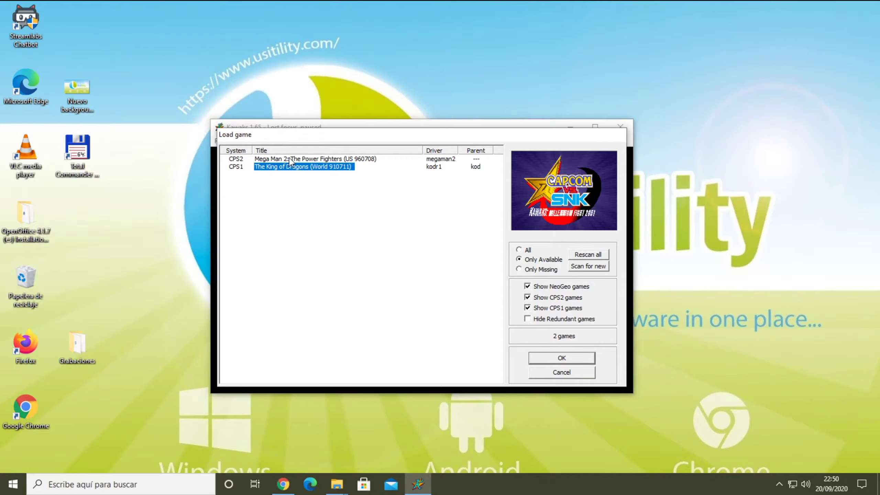
pyautogui.click(290, 159)
pyautogui.click(562, 358)
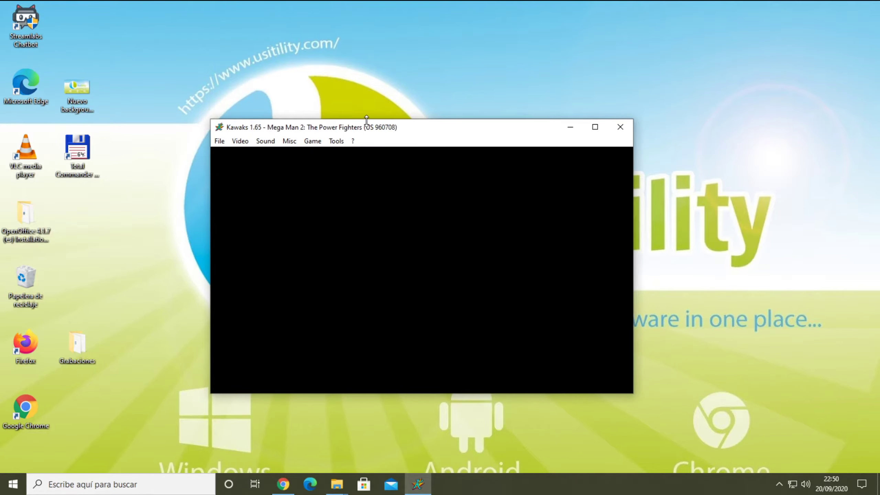
pyautogui.moveTo(380, 131); pyautogui.dragTo(267, 67)
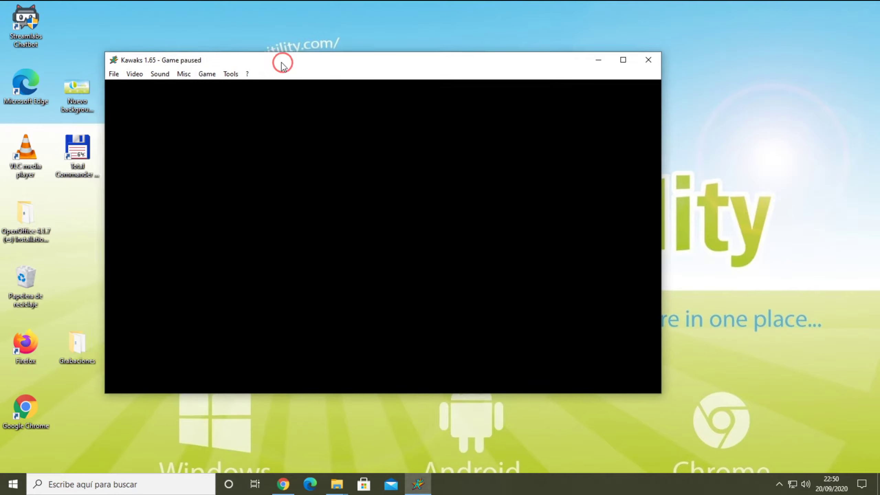
pyautogui.moveTo(277, 62); pyautogui.dragTo(295, 81)
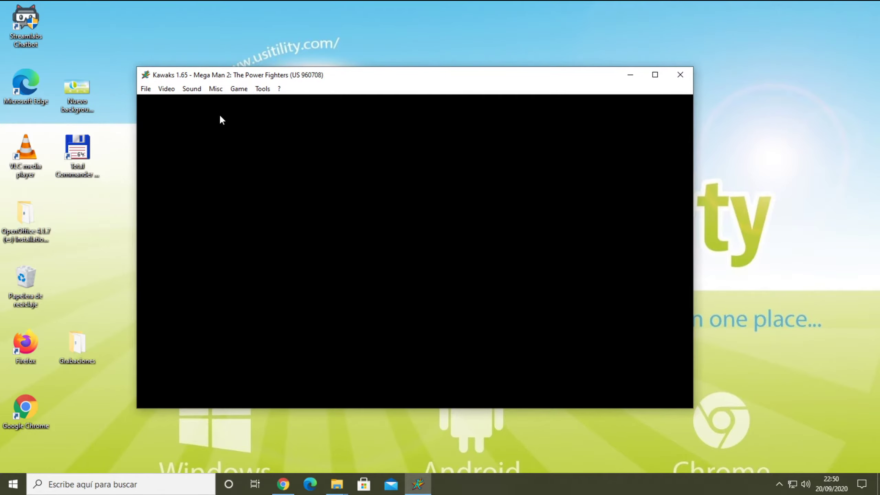
pyautogui.click(166, 89)
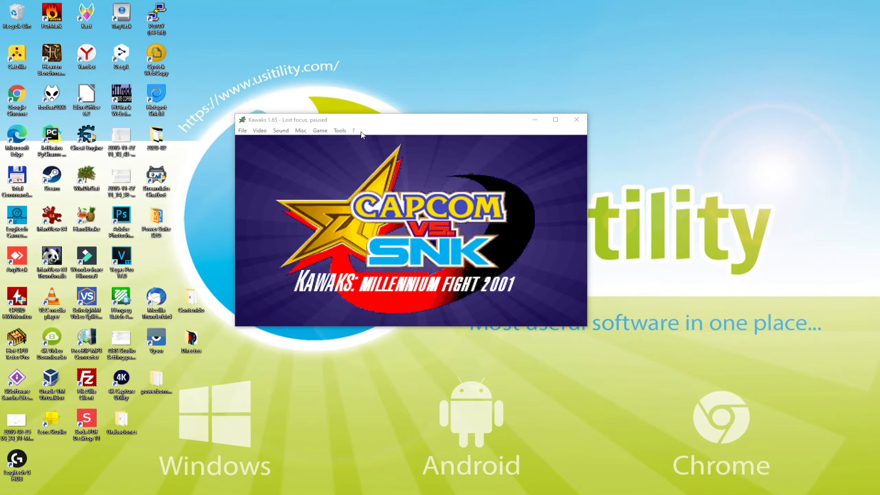
# Reposition the emulator window and change the interface language to Spanish with the Spanish.lng language pack
pyautogui.moveTo(416, 126); pyautogui.dragTo(375, 126)
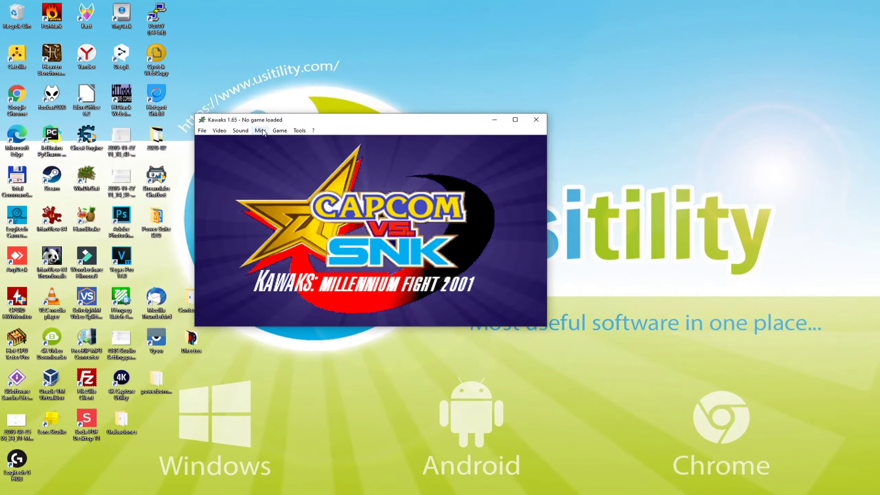
pyautogui.click(269, 136)
pyautogui.hotkey('ctrl', '1')
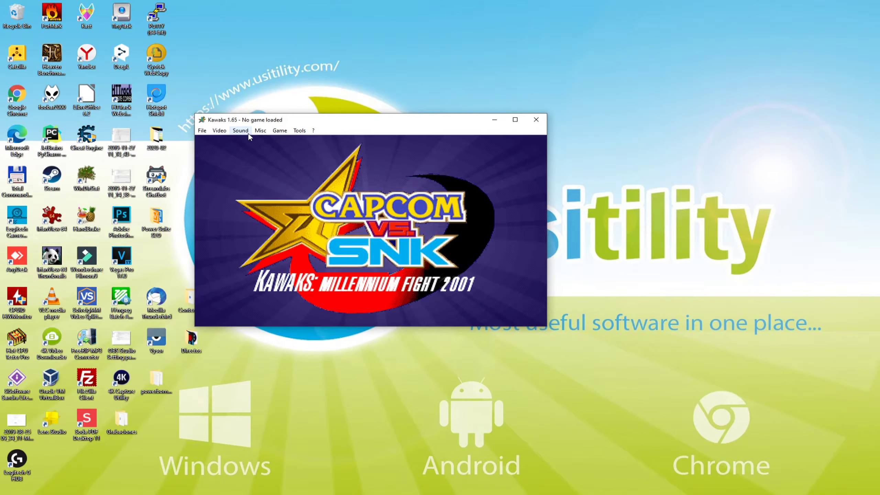
pyautogui.click(259, 131)
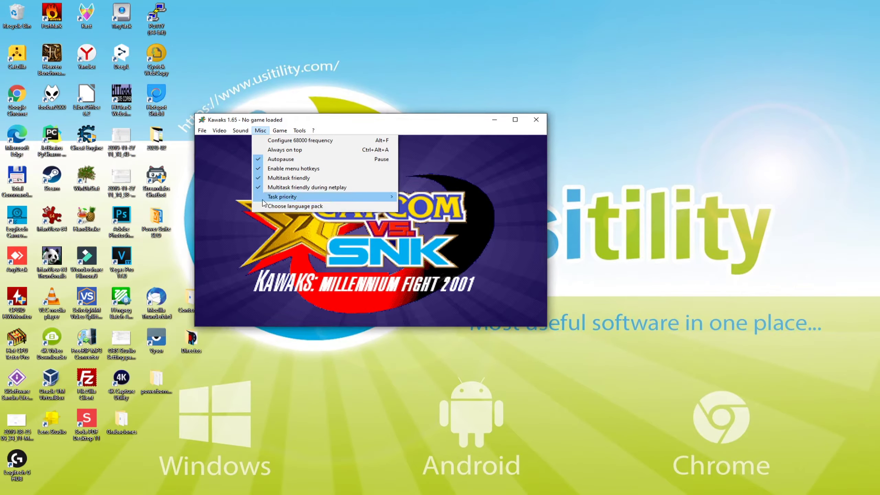
pyautogui.click(317, 207)
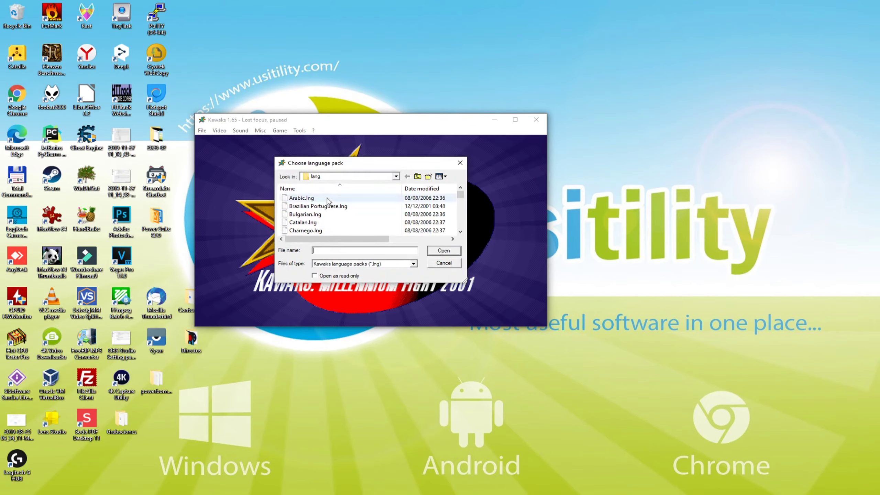
pyautogui.scroll(-1, 327, 200)
pyautogui.scroll(-3, 328, 200)
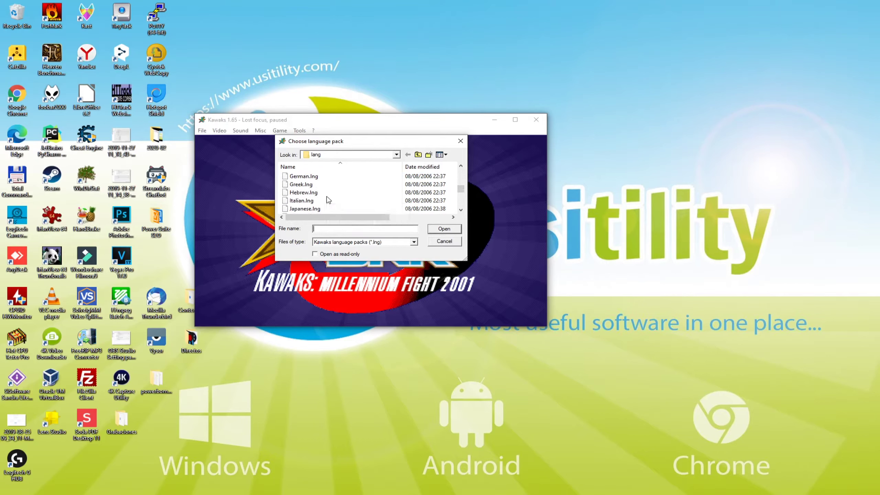
pyautogui.scroll(-4, 328, 200)
pyautogui.click(309, 193)
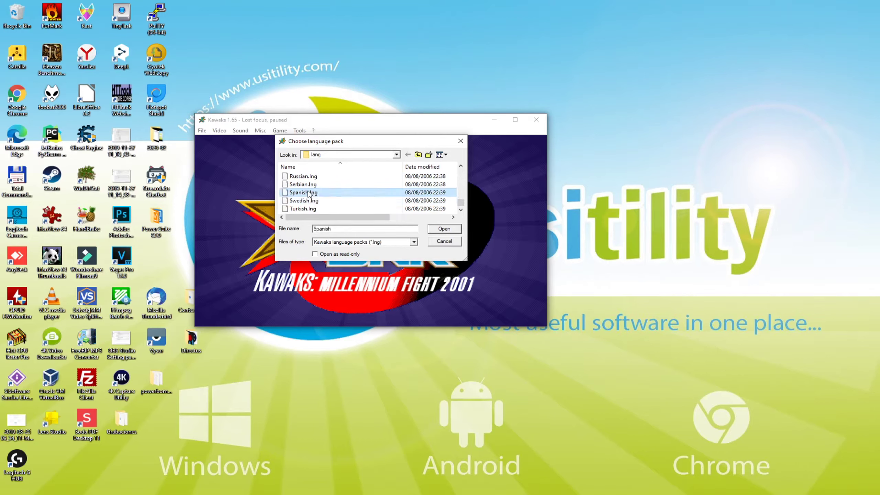
pyautogui.click(445, 229)
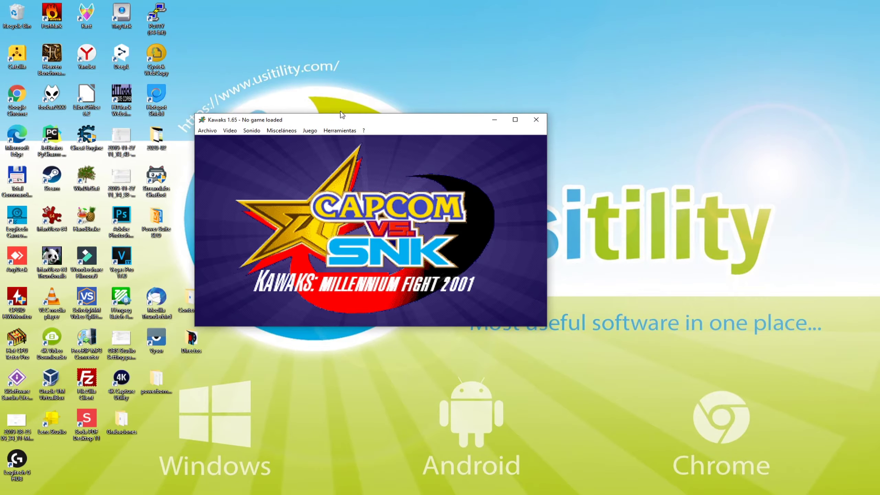
# Reposition the emulator window and scan for new ROMs in the load-game list
pyautogui.moveTo(344, 117); pyautogui.dragTo(354, 119)
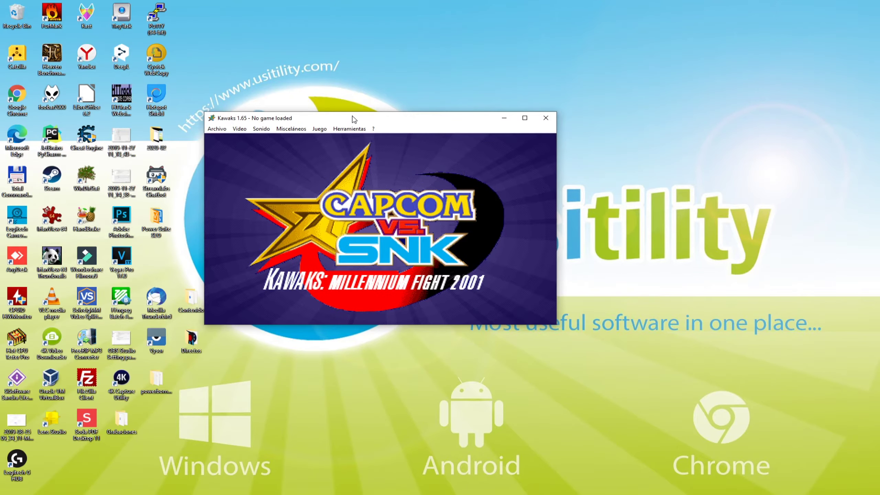
pyautogui.click(217, 129)
pyautogui.click(229, 141)
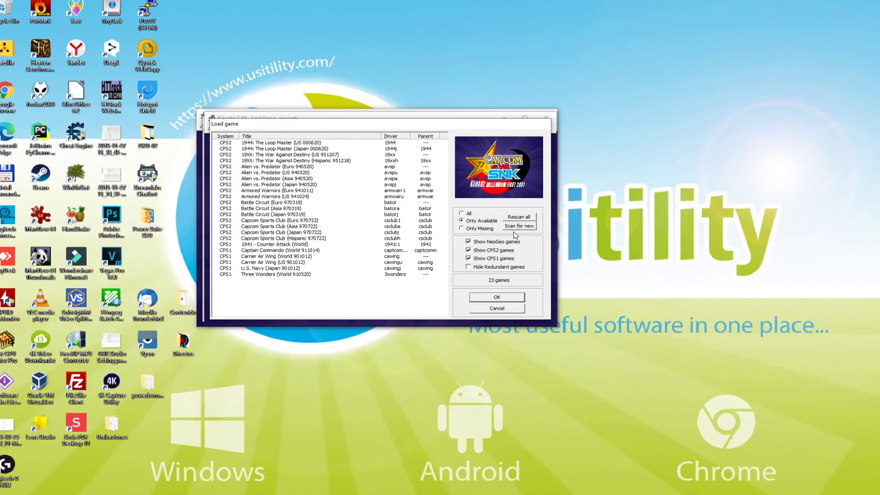
pyautogui.click(517, 228)
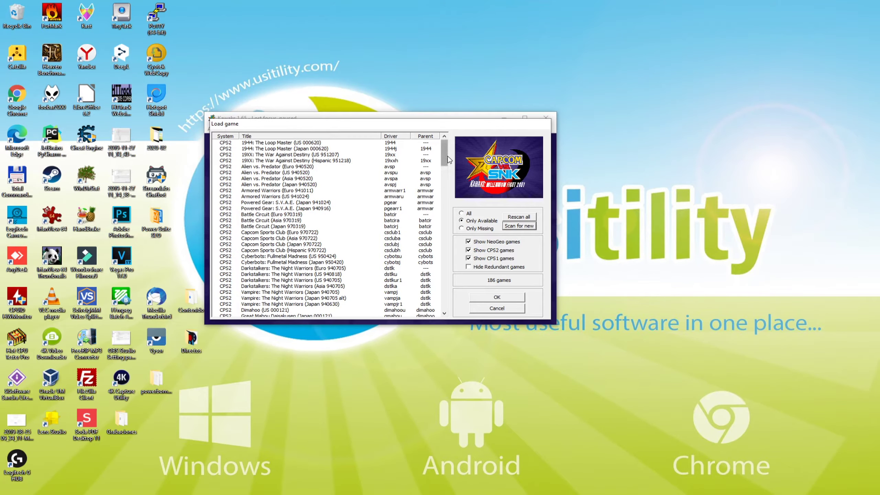
# Load Cadillacs and Dinosaurs (World 930201) from the list of available games
pyautogui.moveTo(444, 153); pyautogui.dragTo(444, 245)
pyautogui.click(273, 256)
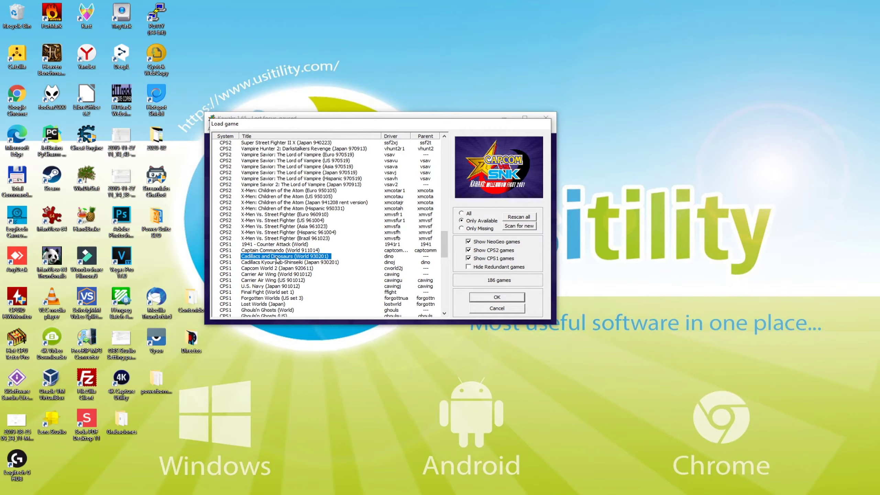
pyautogui.doubleClick(290, 257)
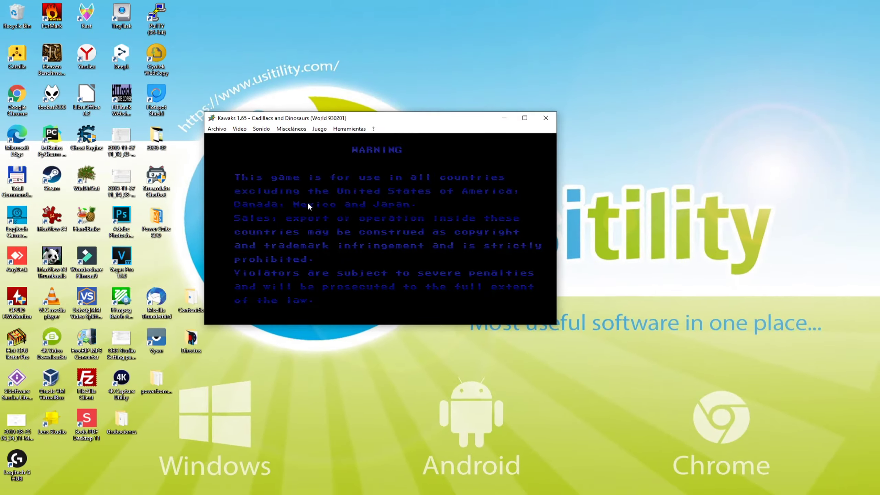
# Set the video blitter to Normal, then enlarge and reposition the emulator window
pyautogui.click(239, 129)
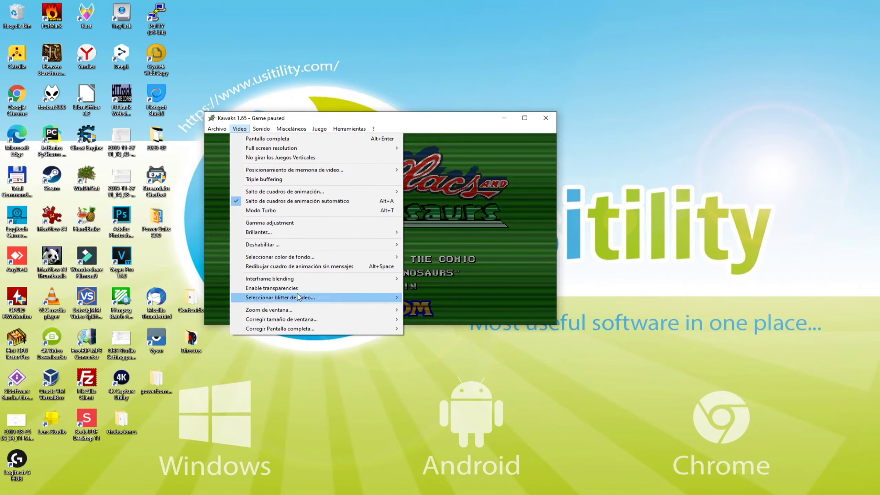
pyautogui.moveTo(299, 297)
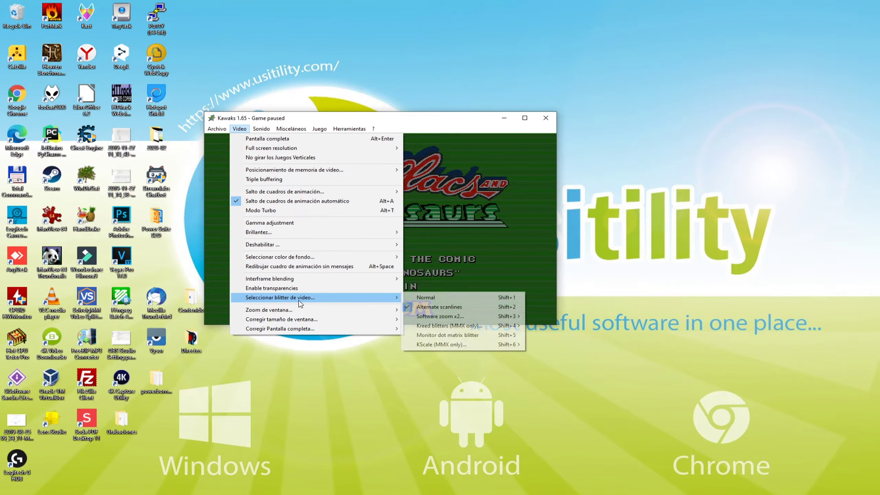
pyautogui.click(436, 298)
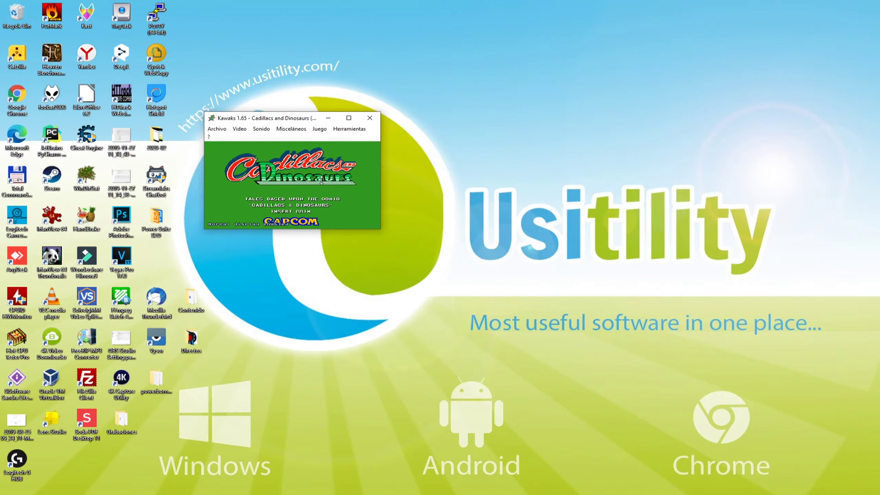
pyautogui.moveTo(478, 281); pyautogui.dragTo(747, 462)
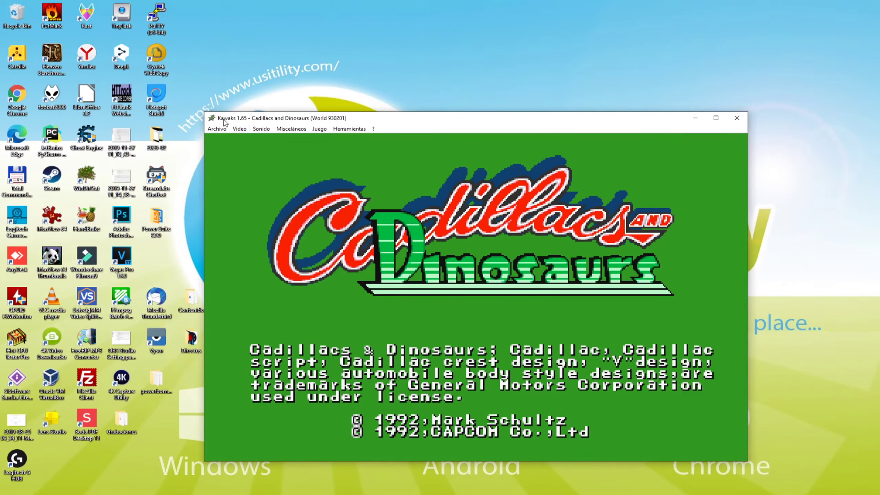
pyautogui.moveTo(205, 112); pyautogui.dragTo(111, 63)
pyautogui.moveTo(284, 73); pyautogui.dragTo(269, 63)
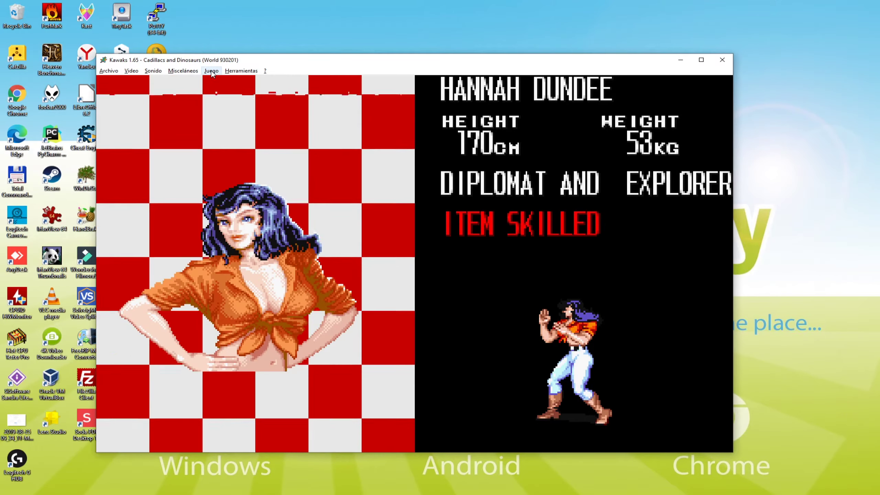
# Try redefining Player 1's control keys and discard the changes
pyautogui.click(212, 71)
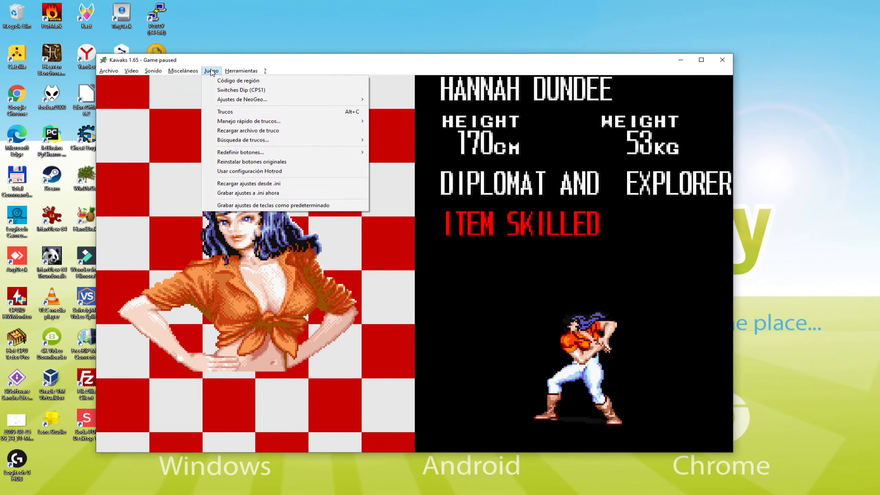
pyautogui.moveTo(243, 154)
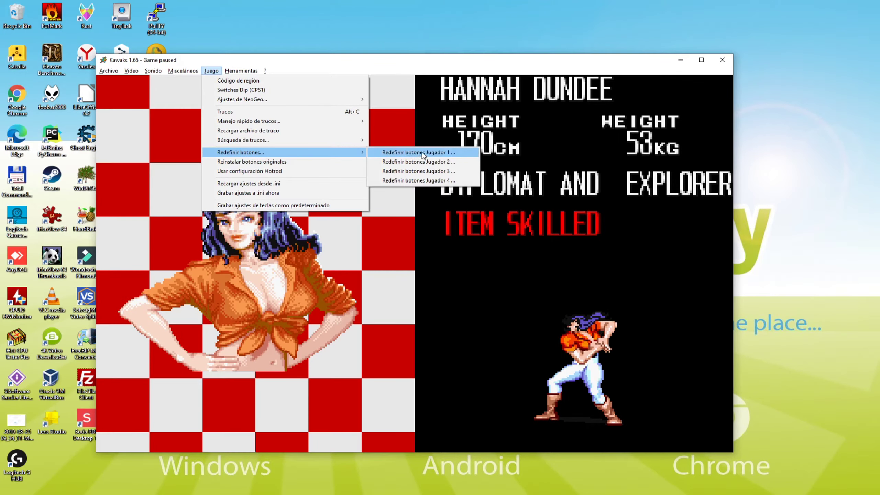
pyautogui.click(444, 154)
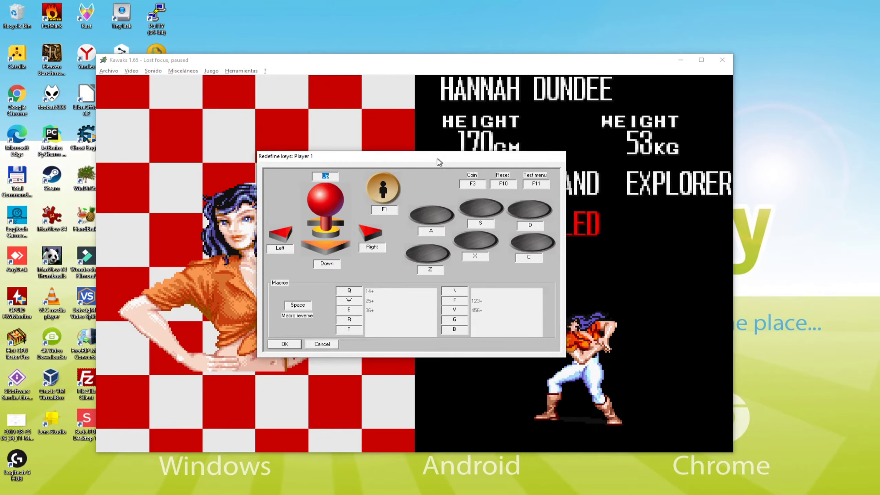
pyautogui.moveTo(437, 158); pyautogui.dragTo(404, 150)
pyautogui.press('alt')
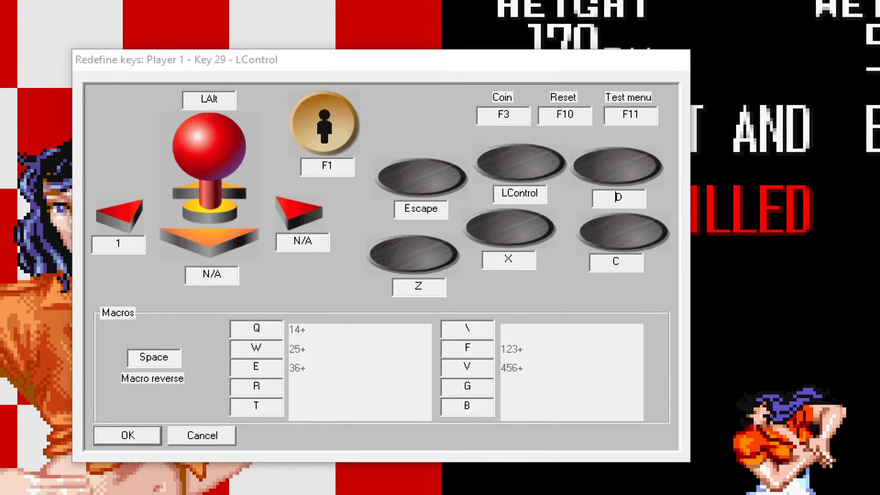
pyautogui.press('1')
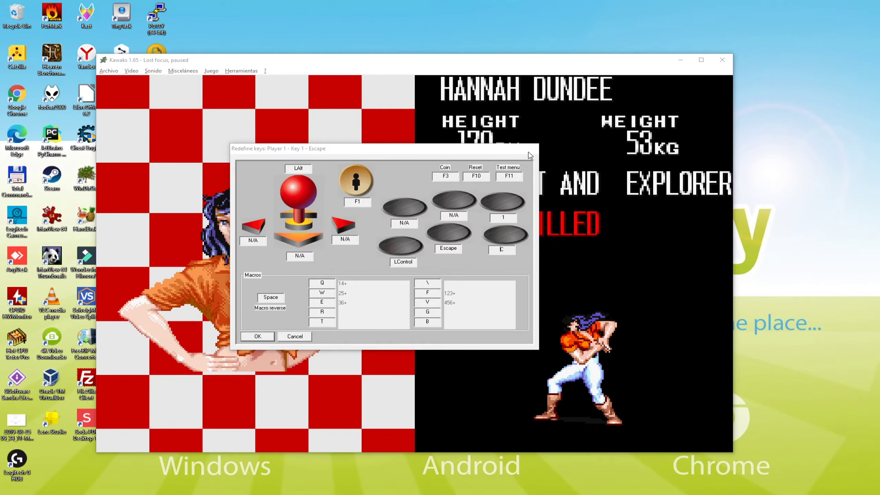
pyautogui.click(294, 337)
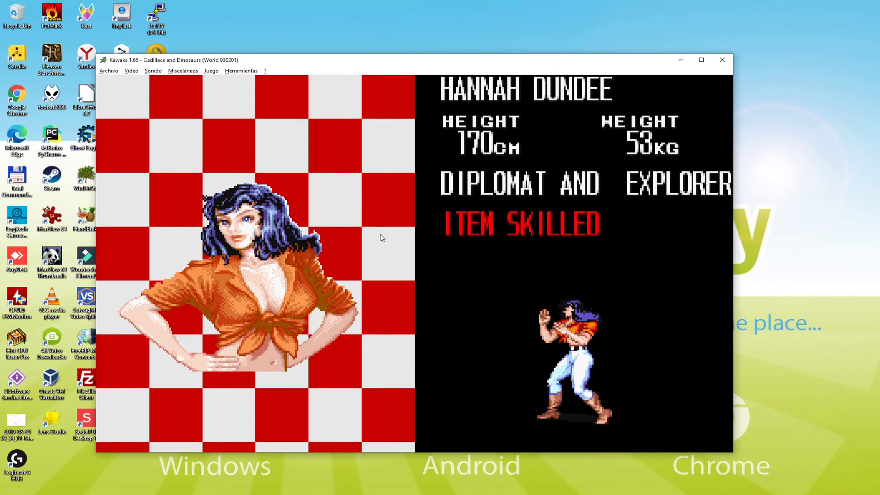
# Insert coins, start a one-player game and choose Jack.T as the character
pyautogui.press('5')
pyautogui.press('5')
pyautogui.press('5')
pyautogui.press('1')
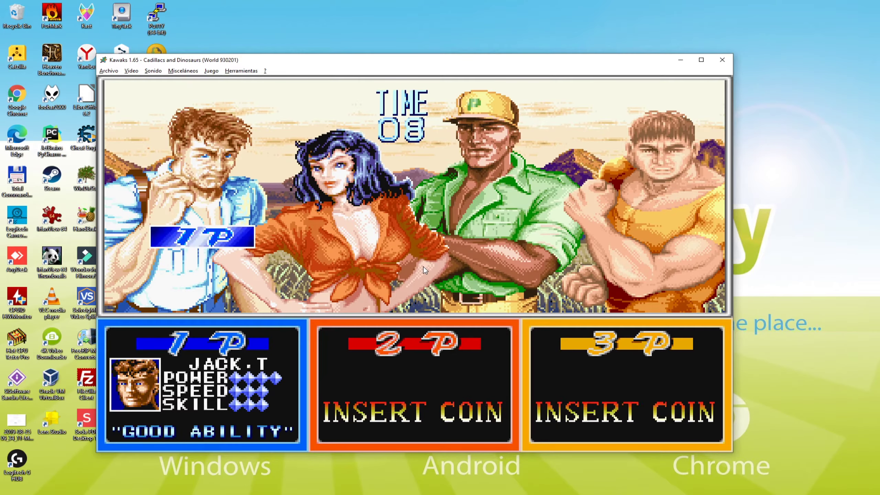
pyautogui.press('a')
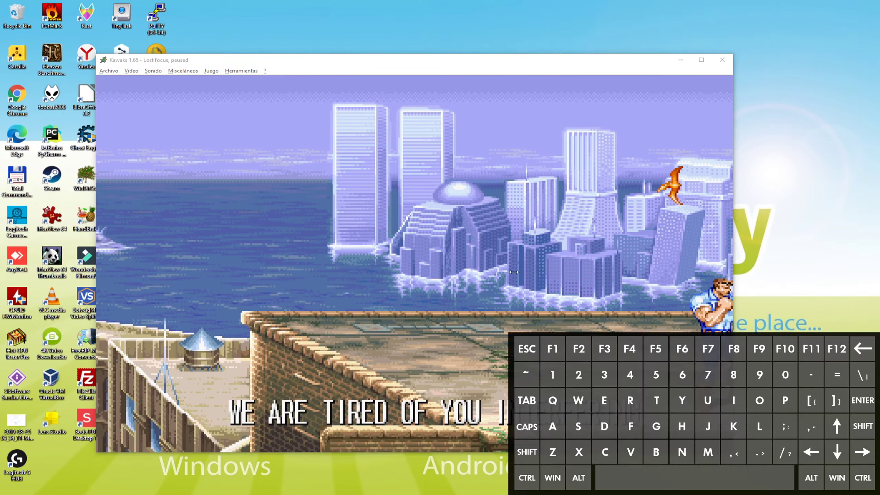
# Resume the paused game, walk Jack.T around the rooftop and make him jump
pyautogui.click(445, 286)
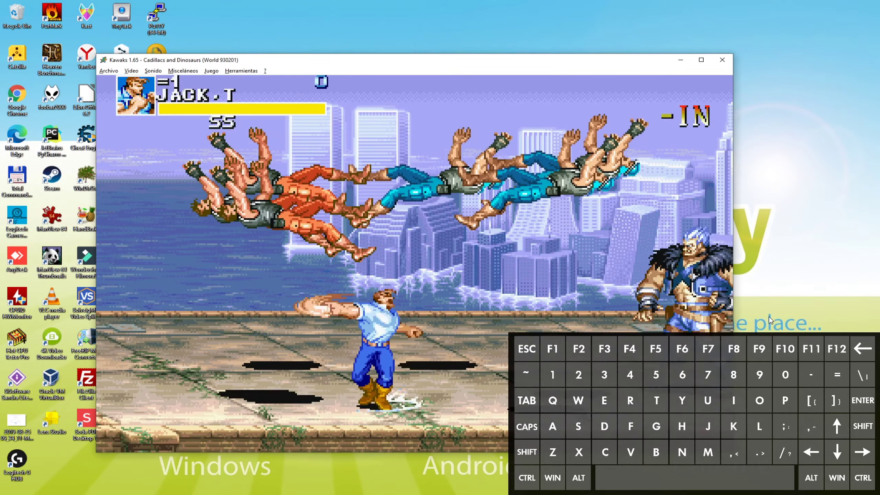
pyautogui.press('Left')
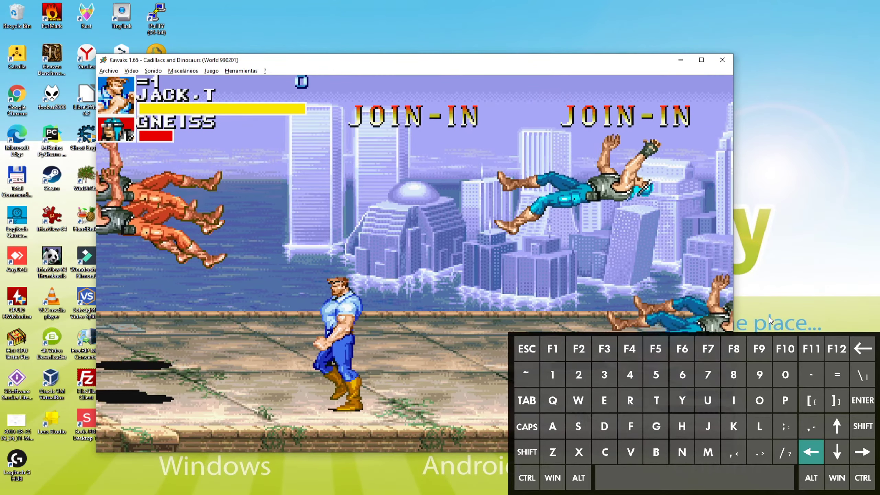
pyautogui.press('Right')
pyautogui.press('z')
pyautogui.press('Right')
pyautogui.press('Left')
pyautogui.press('Down')
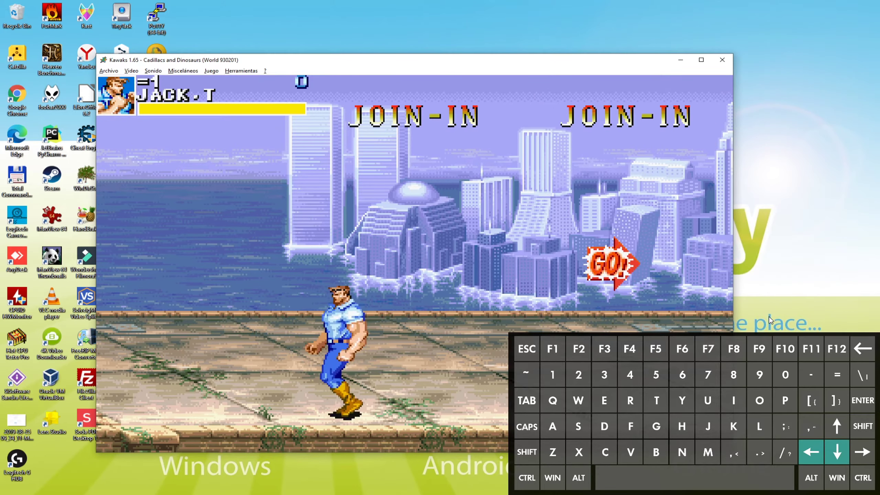
pyautogui.press('s')
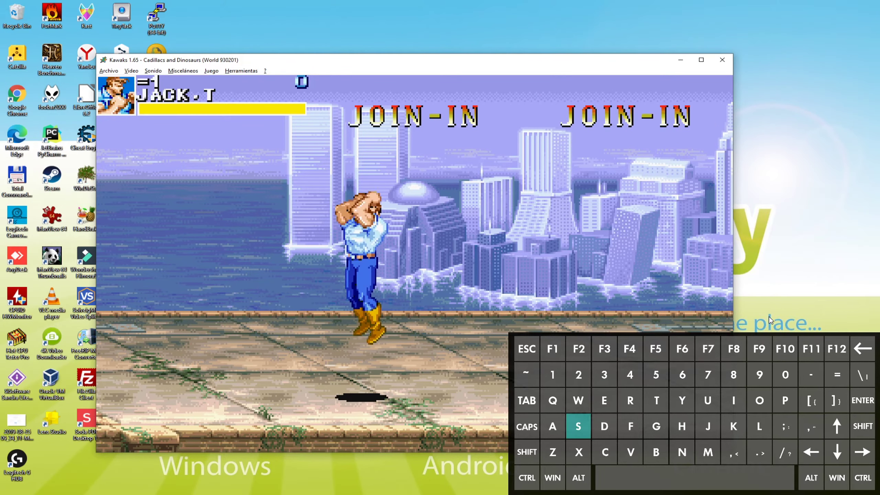
pyautogui.press('q')
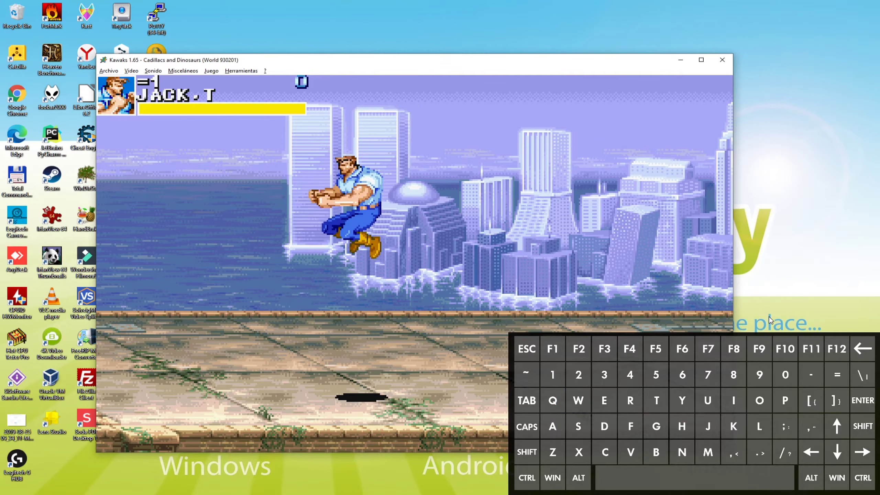
# Jump Jack.T toward the approaching enemy and walk him around the rooftop in all directions
pyautogui.press('a')
pyautogui.press('Right')
pyautogui.press('s')
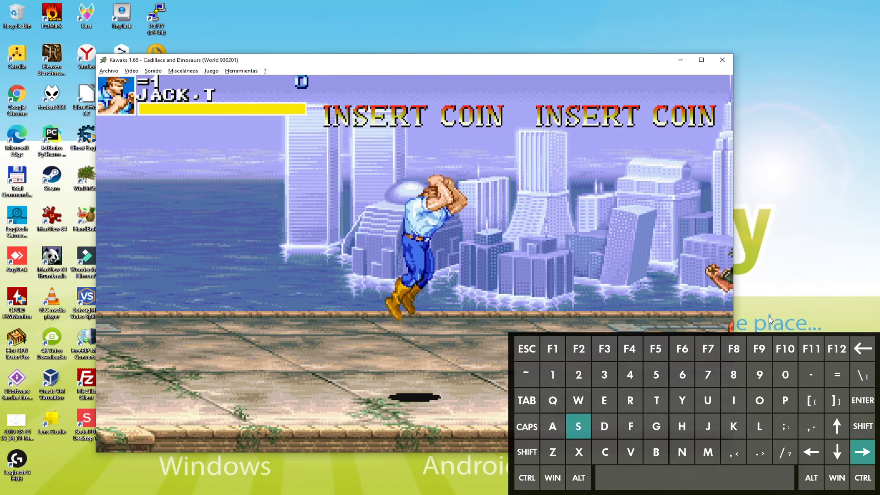
pyautogui.press('Left')
pyautogui.press('z')
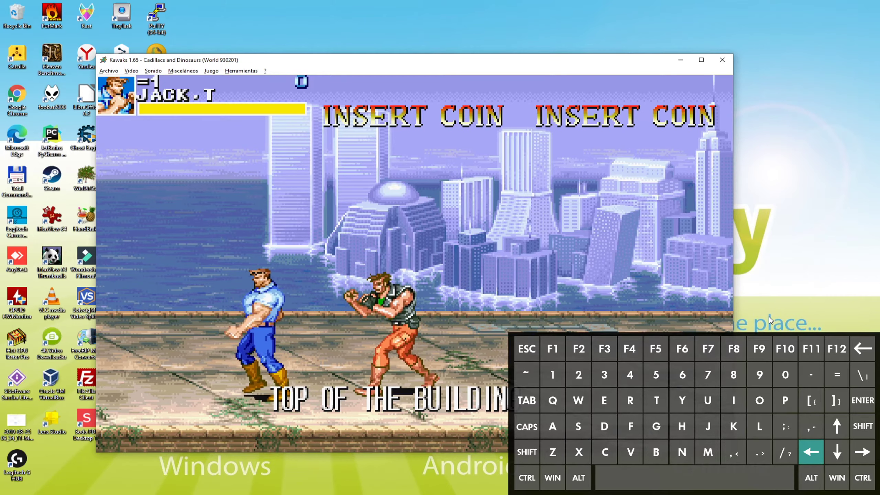
pyautogui.press('Up')
pyautogui.press('Left')
pyautogui.press('Down')
pyautogui.press('Right')
pyautogui.press('Up')
pyautogui.press('Left')
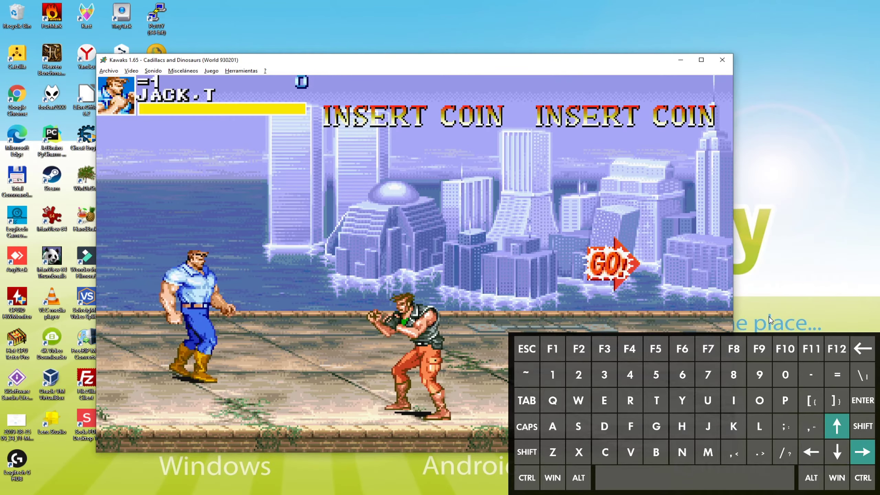
# Fight the lone enemy Ferris on the rooftop with jumps and attacks
pyautogui.press('Right')
pyautogui.press('a')
pyautogui.press('s')
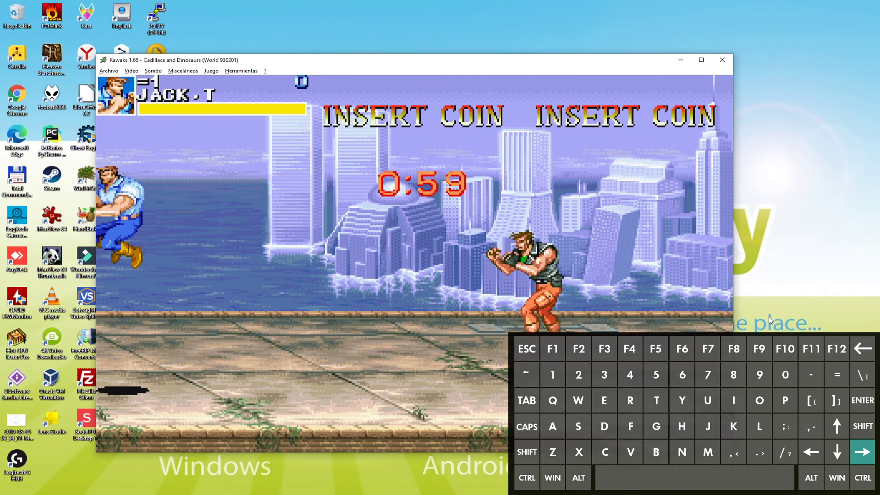
pyautogui.press('Up')
pyautogui.press('Right')
pyautogui.press('a')
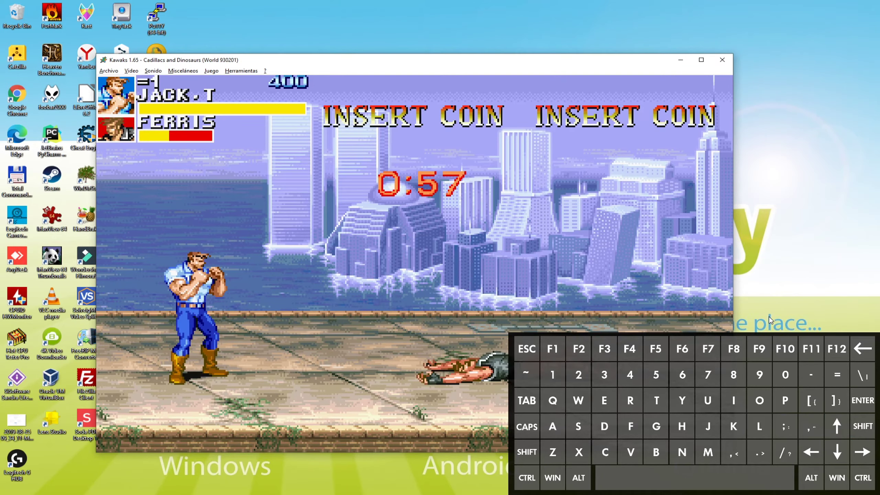
pyautogui.press('s')
pyautogui.press('Right')
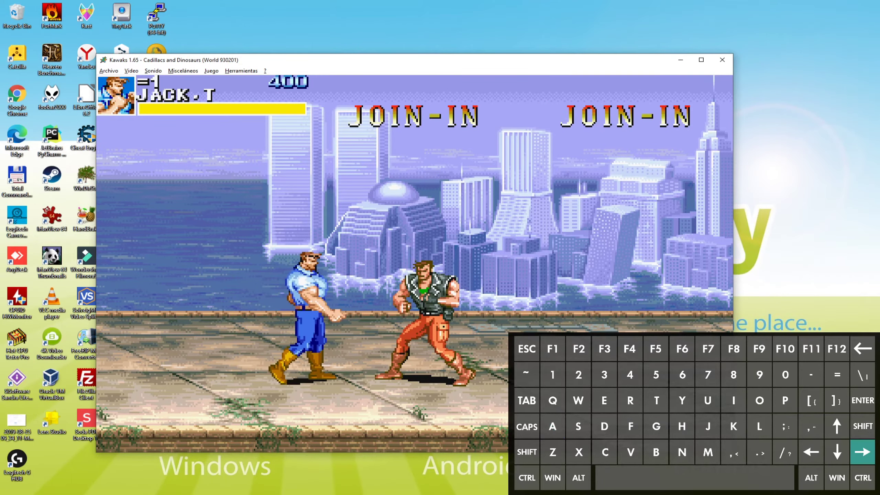
pyautogui.press('a')
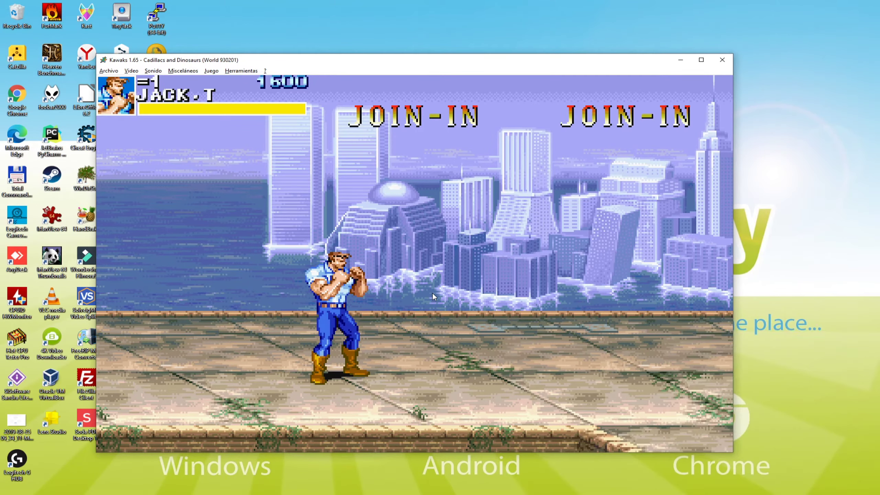
# Advance Jack.T along the rooftop toward the barrels, moving around the next enemy
pyautogui.press('Right')
pyautogui.press('Up')
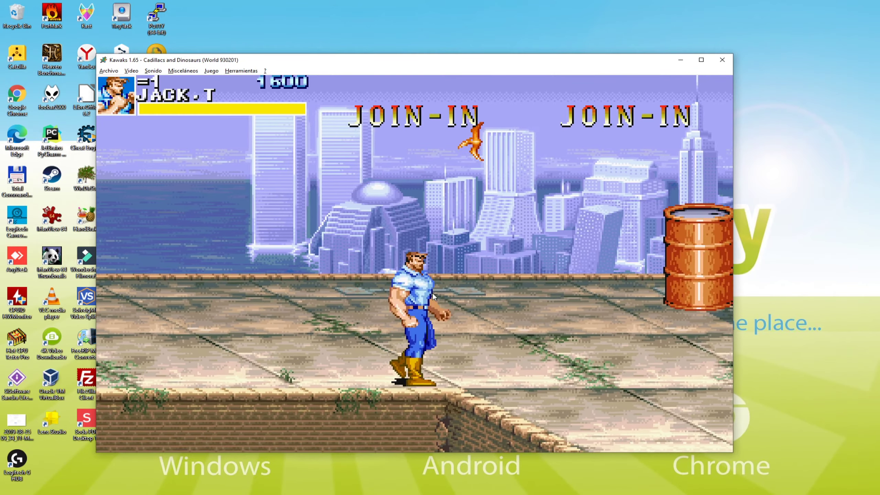
pyautogui.press('Left')
pyautogui.press('Right')
pyautogui.press('Down')
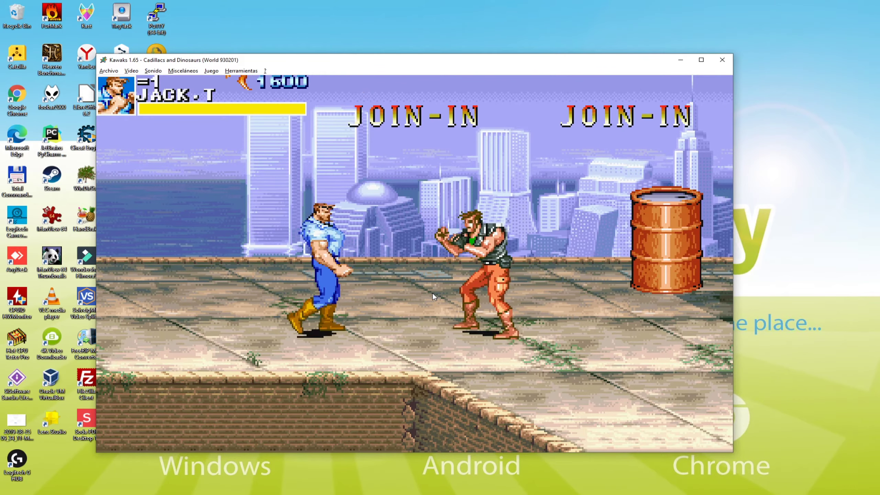
pyautogui.press('Left')
pyautogui.press('Right')
pyautogui.press('Up')
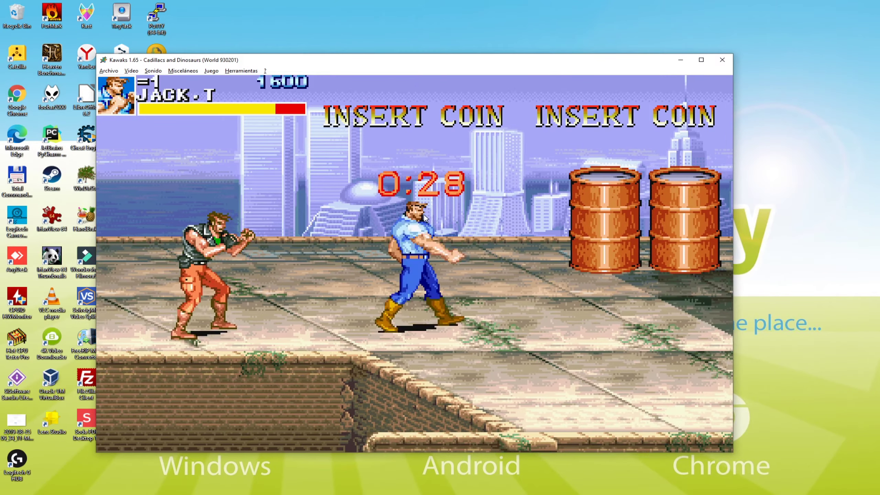
# Test pausing and resuming the game while moving Jack.T between the enemy and the barrels
pyautogui.press('p')
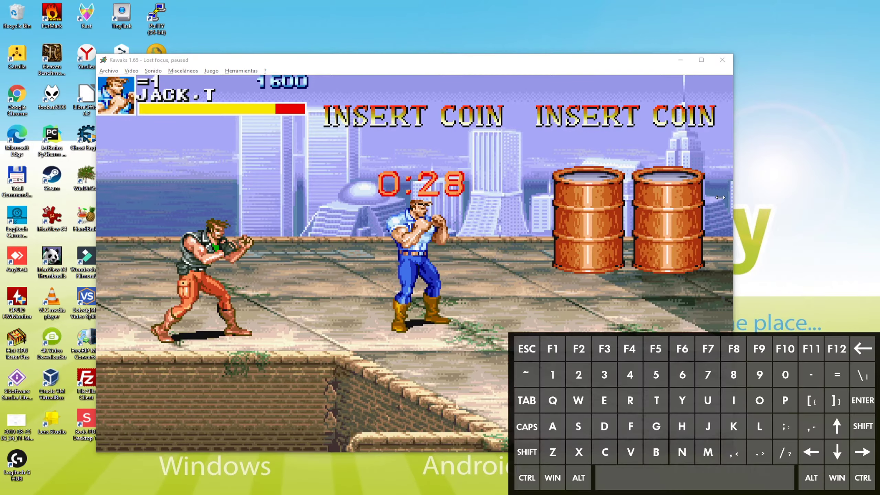
pyautogui.press('Return')
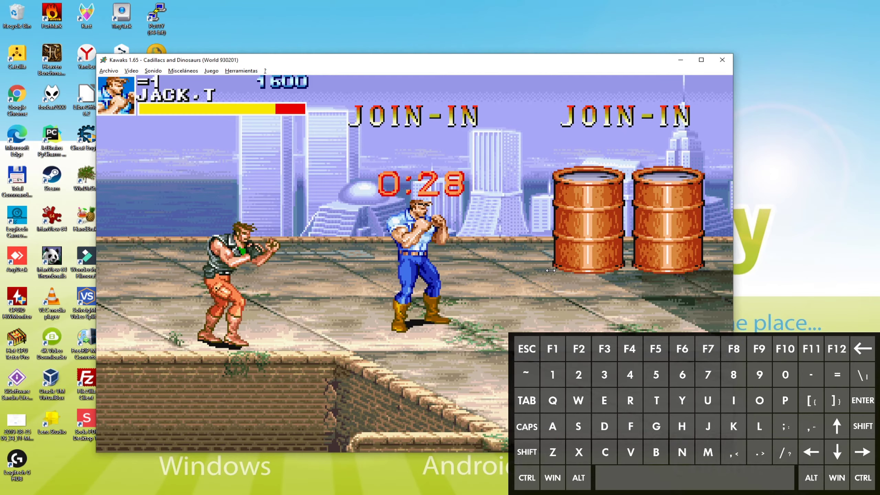
pyautogui.press('Left')
pyautogui.press('Up')
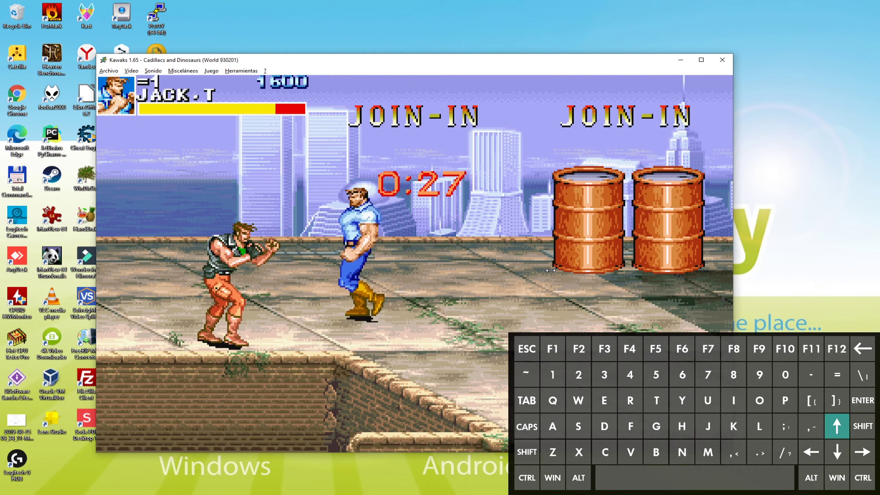
pyautogui.press('Right')
pyautogui.press('Return')
pyautogui.press('p')
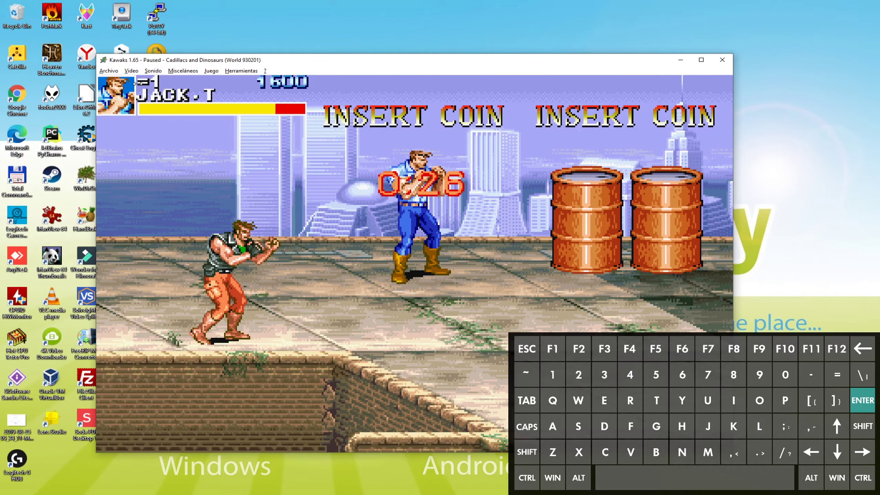
pyautogui.press('Left')
pyautogui.press('Down')
pyautogui.press('Right')
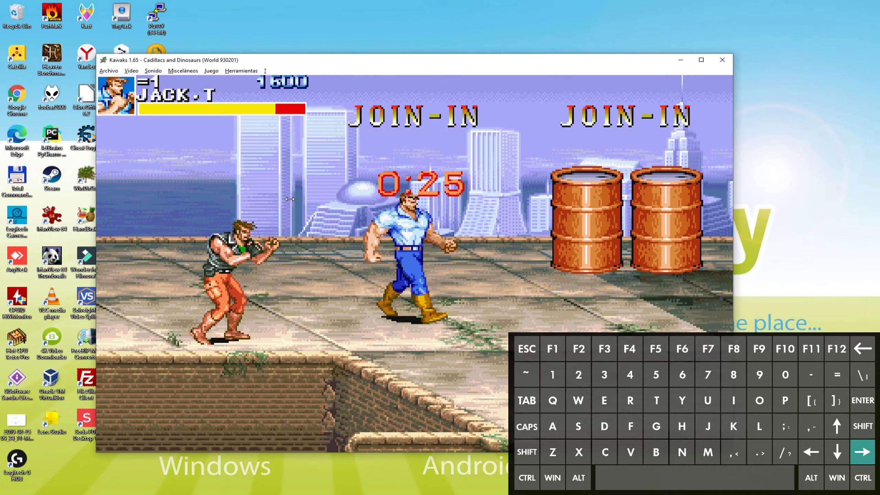
# Move Jack.T back toward the approaching enemy Ferris and knock him out with repeated attacks
pyautogui.press('Left')
pyautogui.press('Down')
pyautogui.press('a')
pyautogui.press('a')
pyautogui.press('a')
pyautogui.press('a')
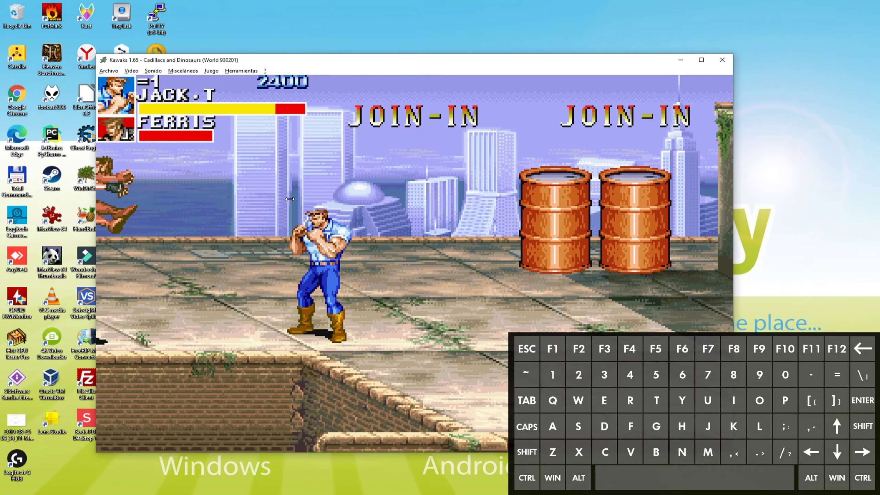
# Turn Jack.T toward the barrels and save the current game state
pyautogui.press('Right')
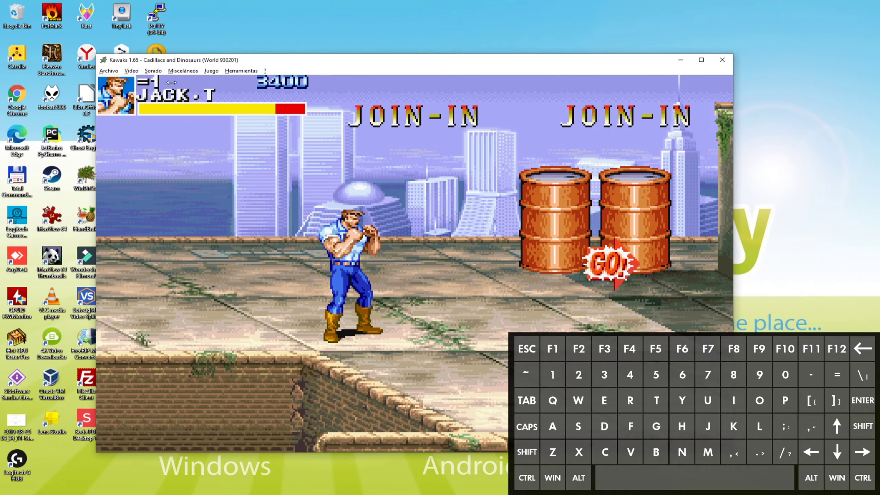
pyautogui.click(108, 71)
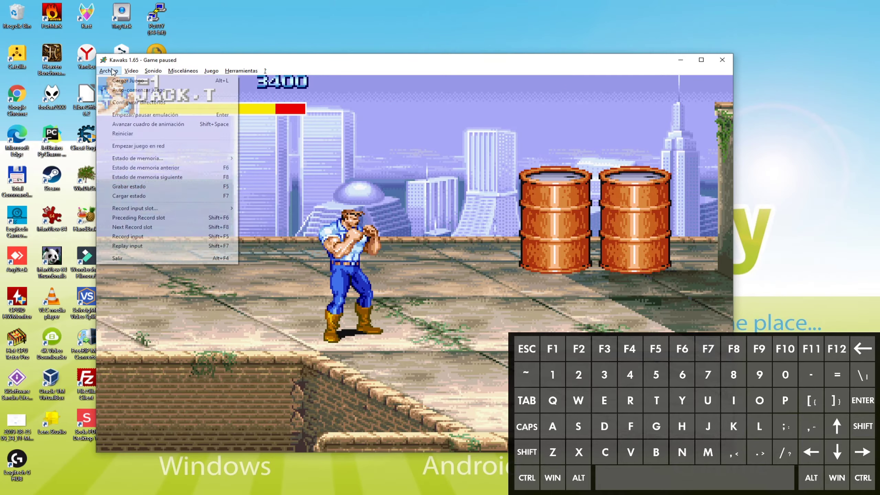
pyautogui.click(157, 190)
# Advance Jack.T past the barrels, maneuver around the two approaching enemies and attack Gneiss
pyautogui.press('Right')
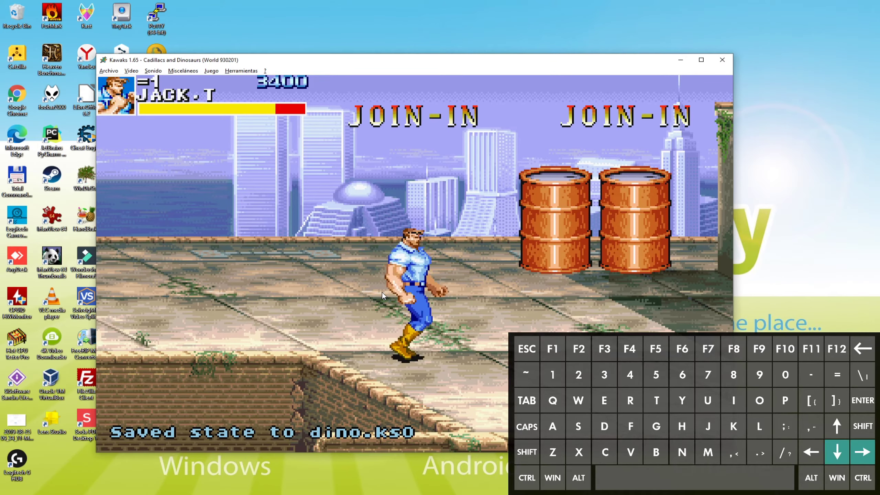
pyautogui.press('Down')
pyautogui.press('Up')
pyautogui.press('Left')
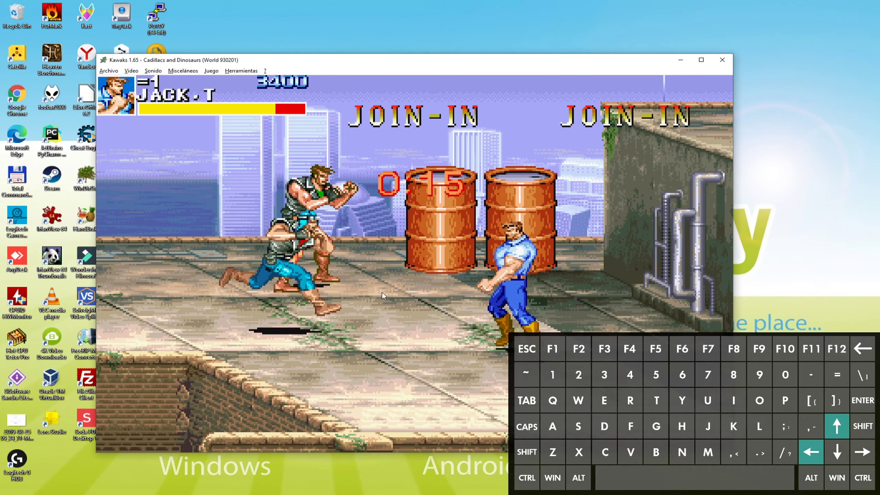
pyautogui.press('Down')
pyautogui.press('Right')
pyautogui.press('a')
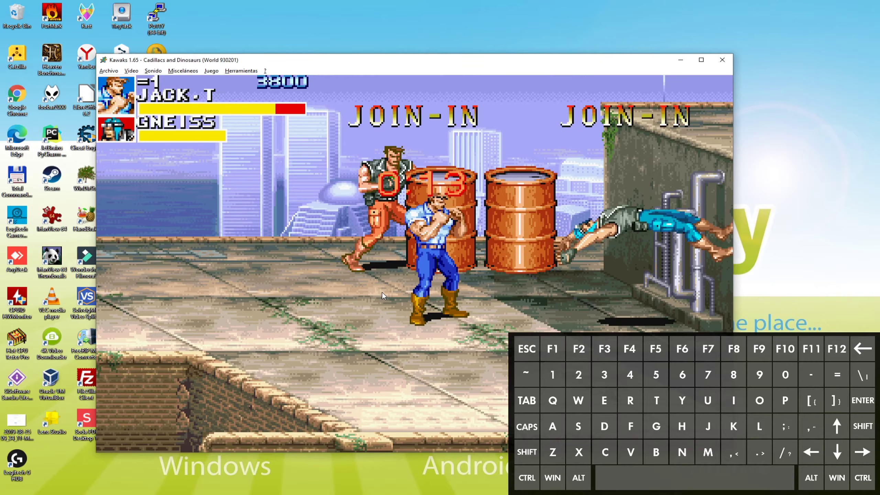
# Smash the barrels and keep attacking the blue-clad enemies beside the wall
pyautogui.press('a')
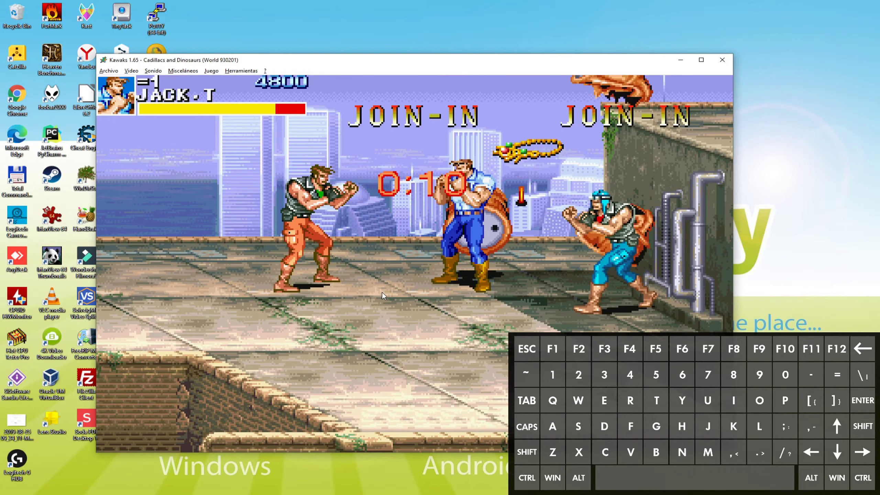
pyautogui.press('Up')
pyautogui.press('a')
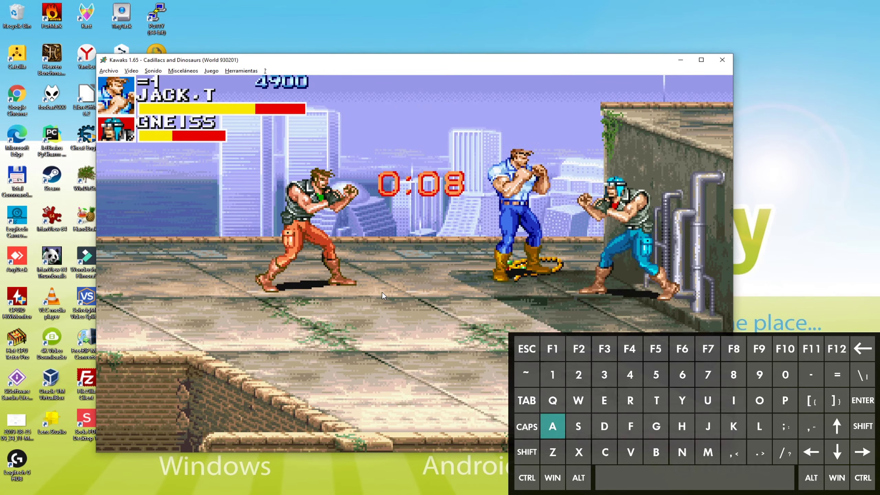
pyautogui.press('a')
pyautogui.press('Up')
pyautogui.press('a')
pyautogui.press('Down')
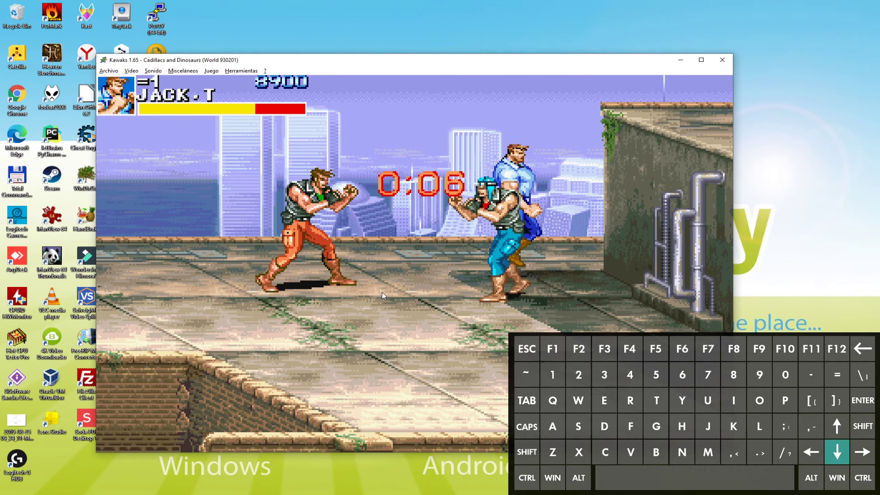
# Load the saved game state and walk Jack.T away from the barrels
pyautogui.click(109, 71)
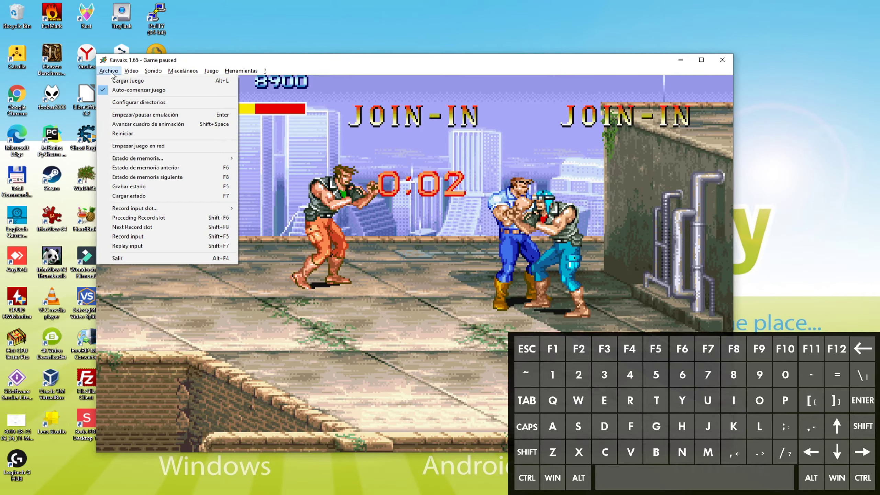
pyautogui.click(146, 197)
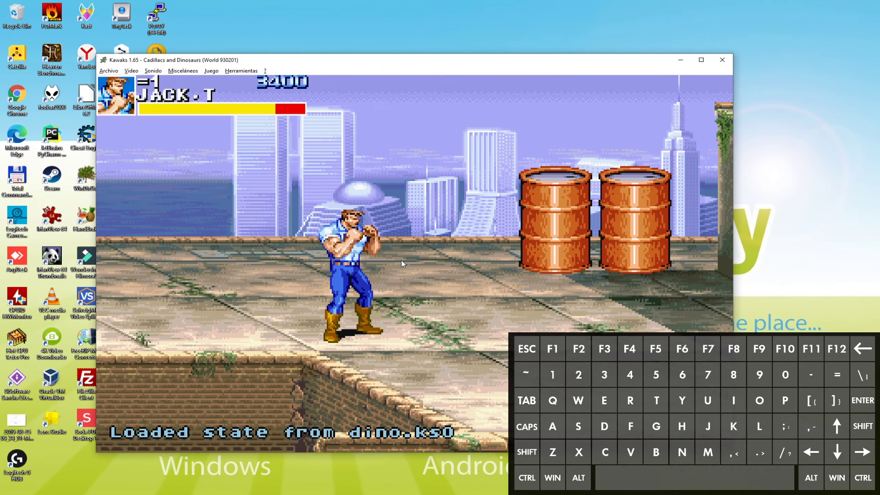
pyautogui.press('Up')
pyautogui.press('Left')
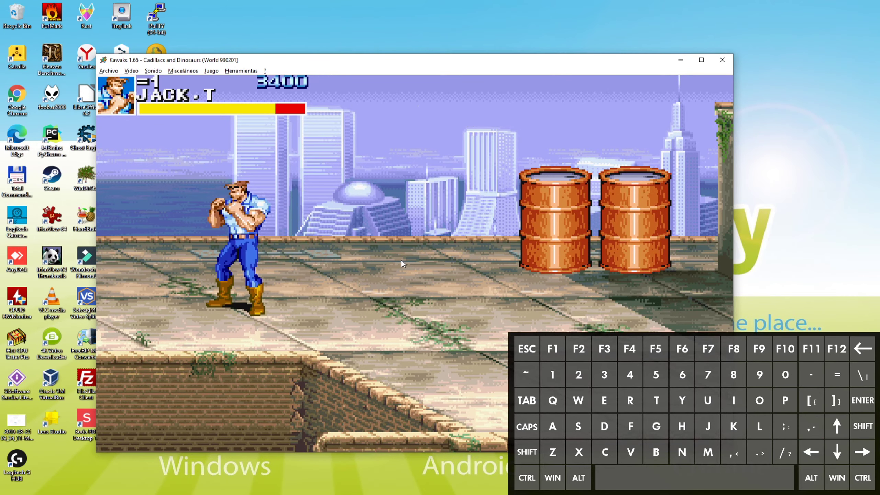
# Open the emulator's sound options
pyautogui.click(153, 71)
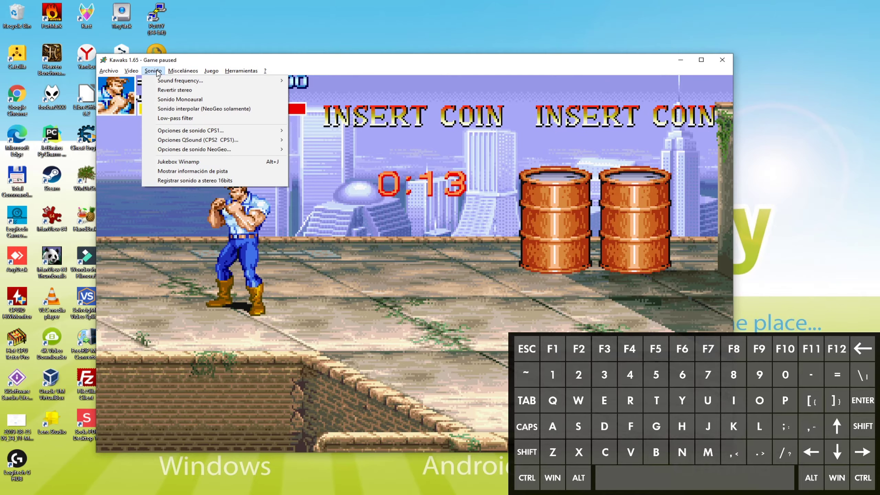